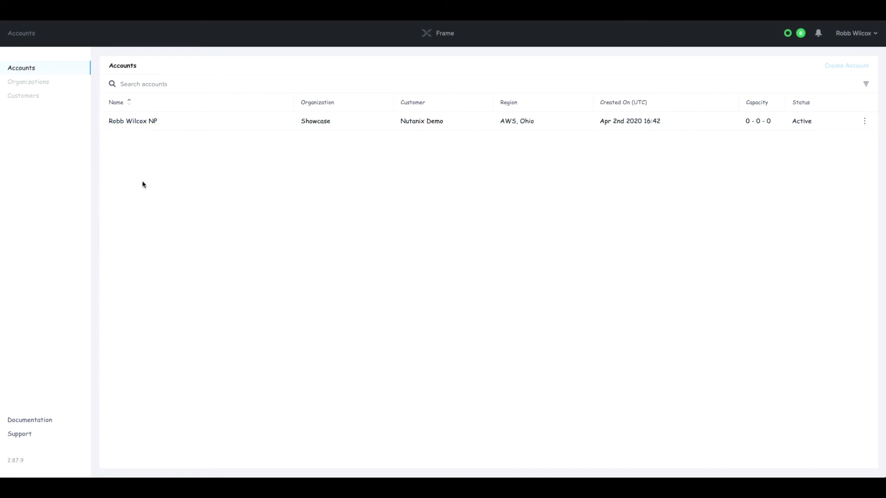
Step: Open the Showcase organization's account and view its Sandbox, including the actions available for the newest backup
{"action": "left_click", "coordinate": [143, 120]}
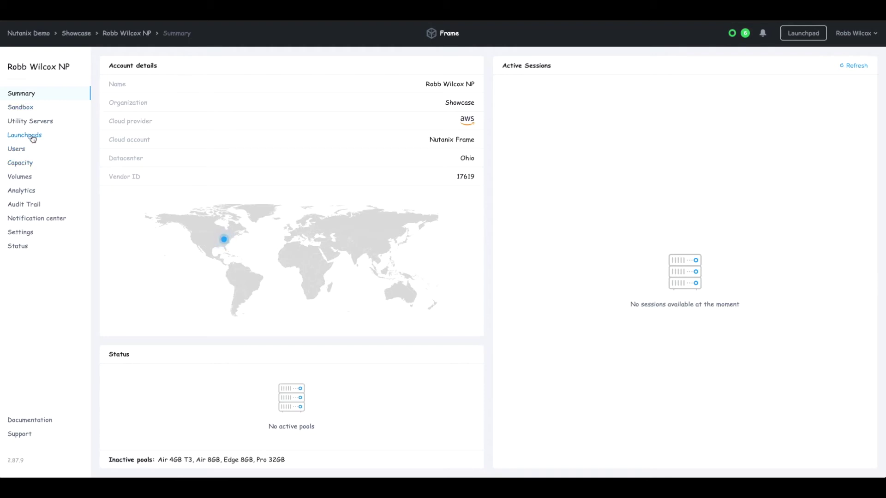
{"action": "left_click", "coordinate": [23, 108]}
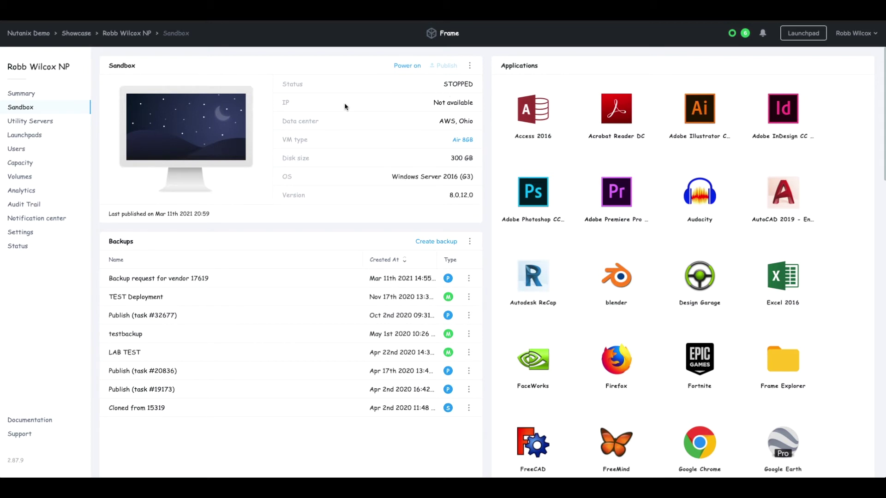
{"action": "mouse_move", "coordinate": [447, 67]}
{"action": "left_click", "coordinate": [468, 279]}
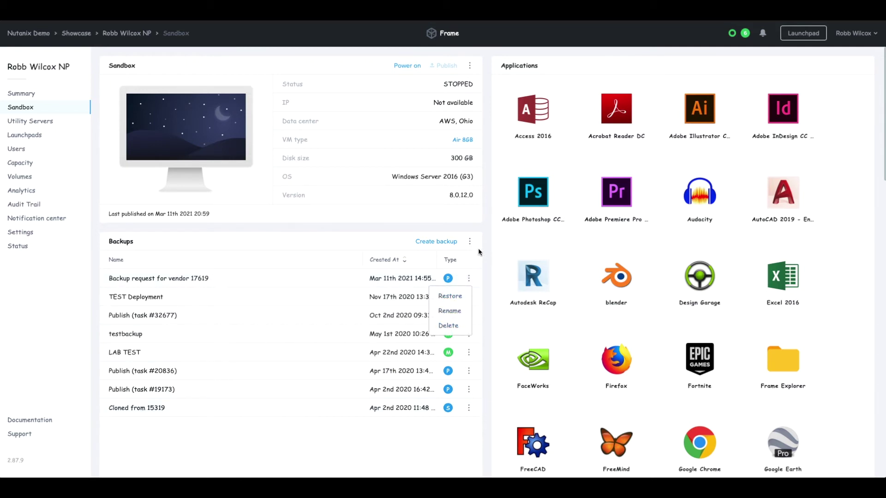
{"action": "left_click", "coordinate": [379, 214]}
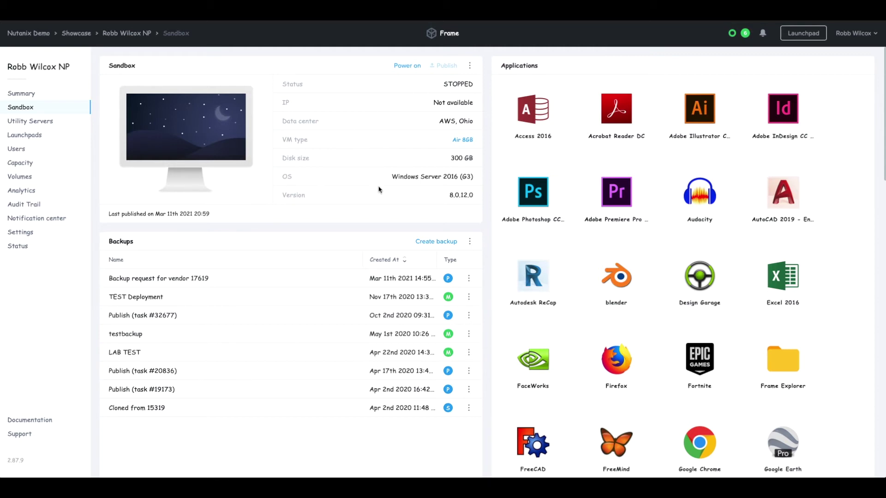
Step: Look through the sandbox's onboarded applications and view the Adobe Illustrator CC 2018 launch properties without saving changes
{"action": "mouse_move", "coordinate": [463, 144]}
{"action": "scroll", "coordinate": [618, 212], "scroll_direction": "down", "scroll_amount": 4}
{"action": "scroll", "coordinate": [621, 209], "scroll_direction": "down", "scroll_amount": 15}
{"action": "scroll", "coordinate": [658, 205], "scroll_direction": "up", "scroll_amount": 20}
{"action": "mouse_move", "coordinate": [683, 175]}
{"action": "mouse_move", "coordinate": [705, 149]}
{"action": "left_click", "coordinate": [685, 151]}
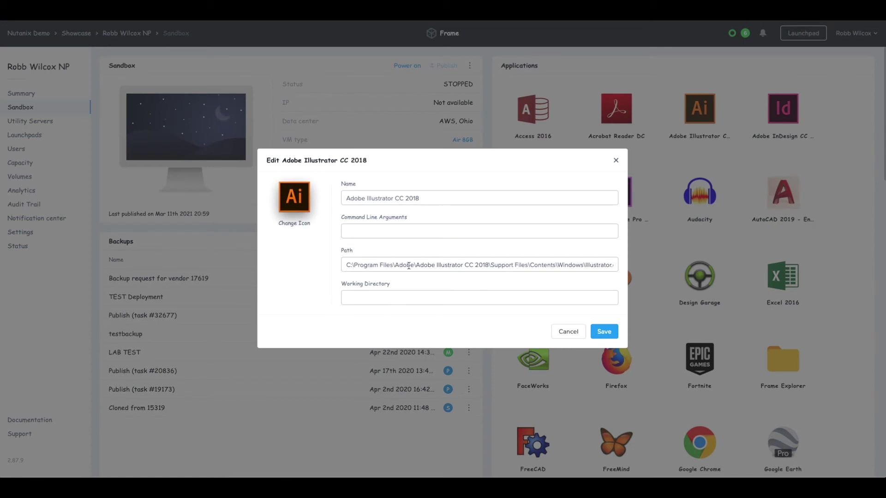
{"action": "left_click", "coordinate": [431, 232]}
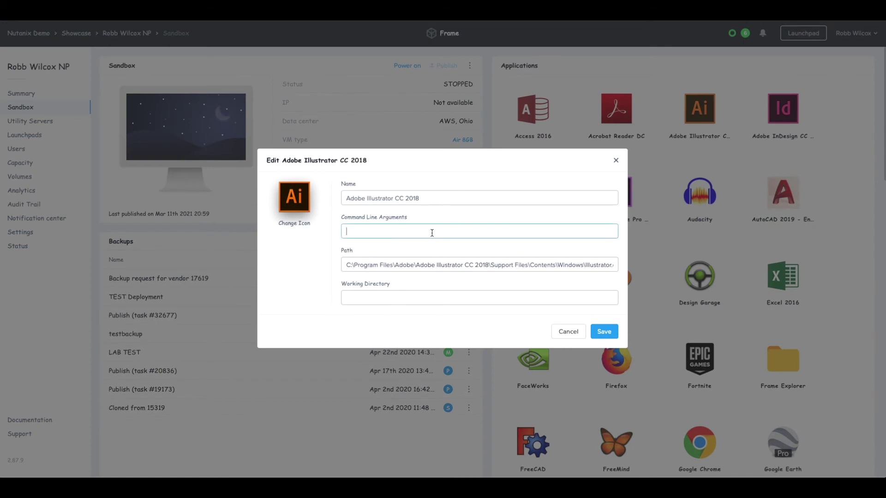
{"action": "left_click", "coordinate": [567, 332]}
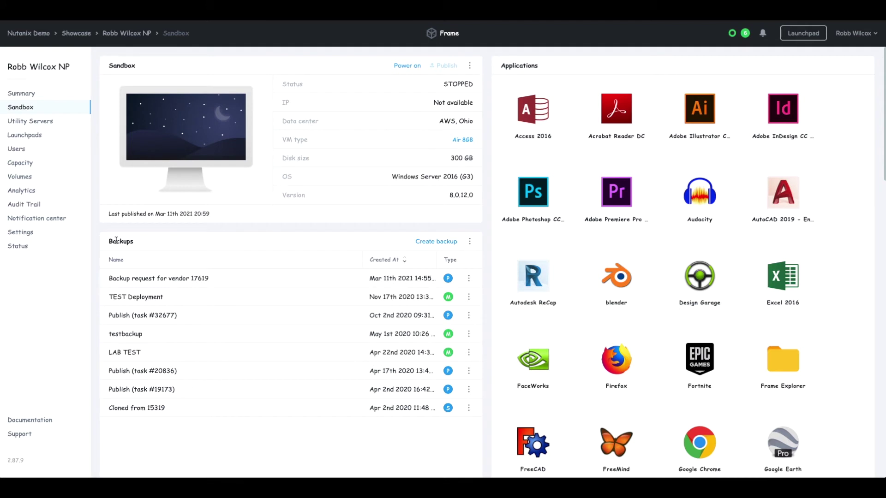
Step: Check the account's server status and active sessions, view the account summary, and return to the Sandbox
{"action": "left_click", "coordinate": [23, 247]}
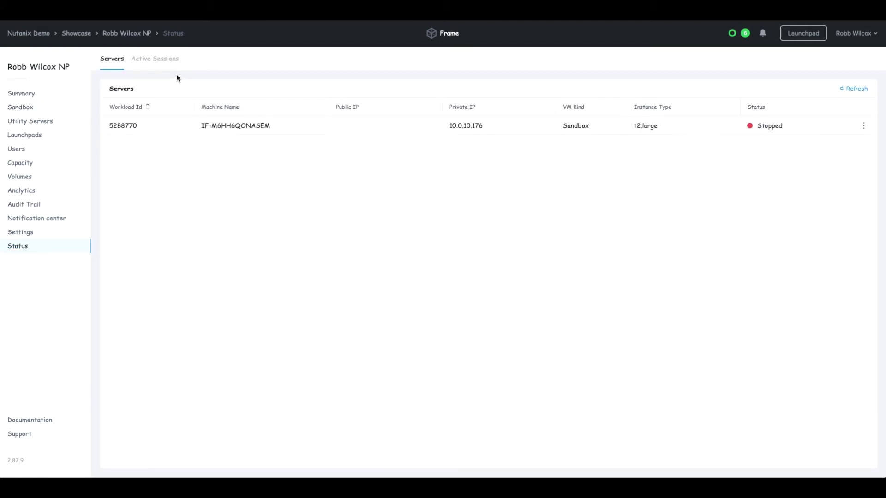
{"action": "left_click", "coordinate": [155, 58]}
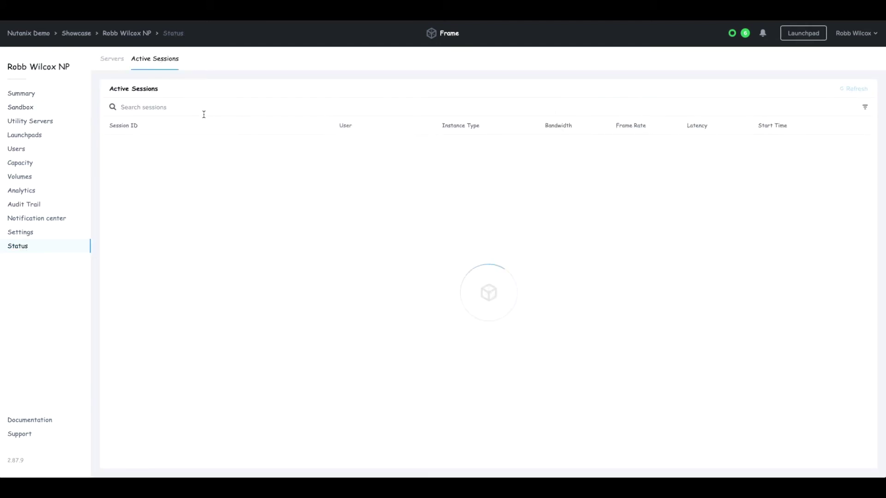
{"action": "left_click", "coordinate": [31, 94]}
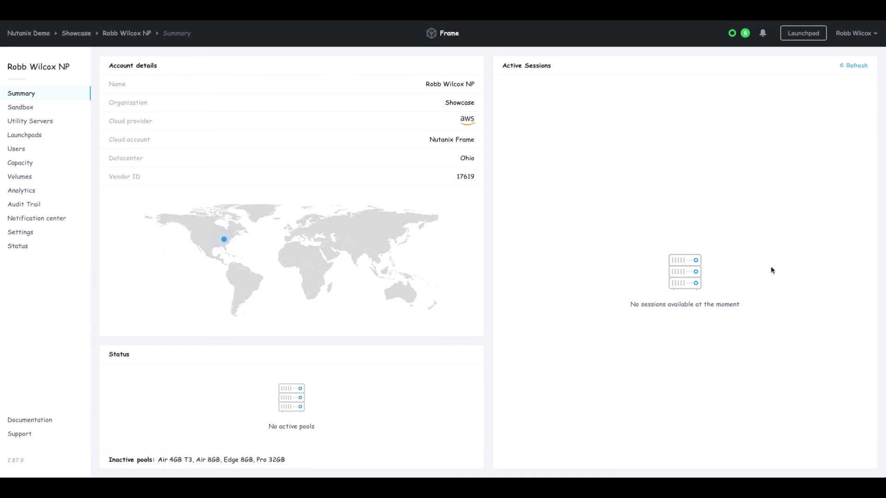
{"action": "left_click", "coordinate": [26, 108]}
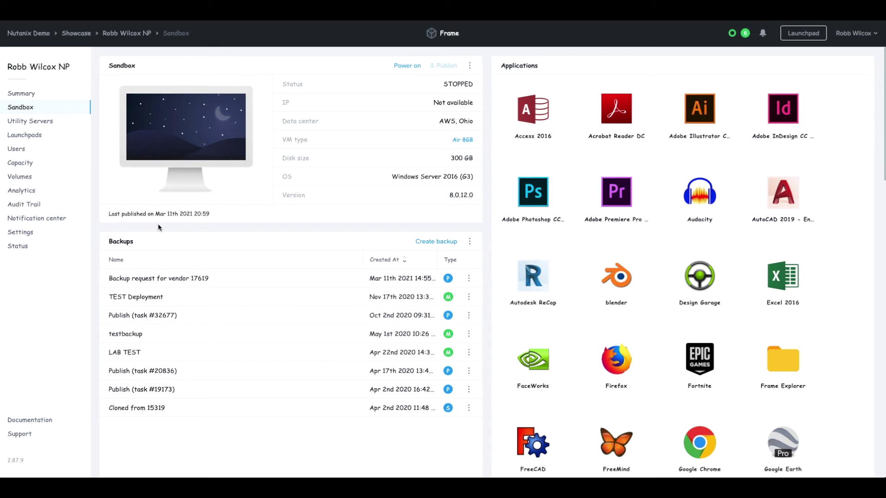
Step: Review the account's session settings, including time limits and network options, and return to the Sandbox
{"action": "left_click", "coordinate": [28, 234]}
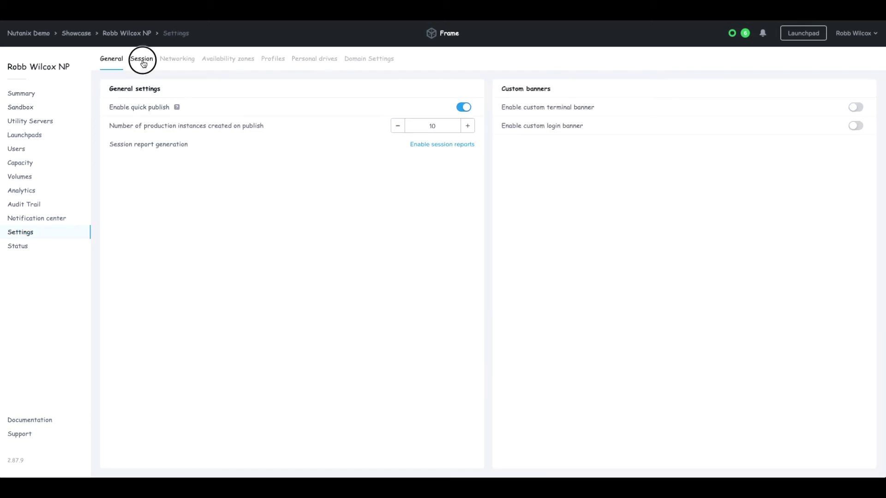
{"action": "left_click", "coordinate": [141, 59]}
{"action": "scroll", "coordinate": [290, 295], "scroll_direction": "down", "scroll_amount": 3}
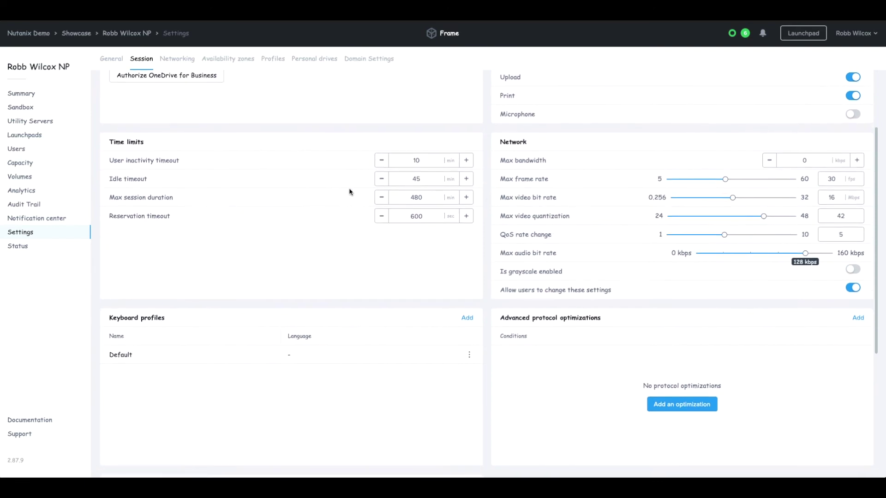
{"action": "scroll", "coordinate": [358, 193], "scroll_direction": "up", "scroll_amount": 1}
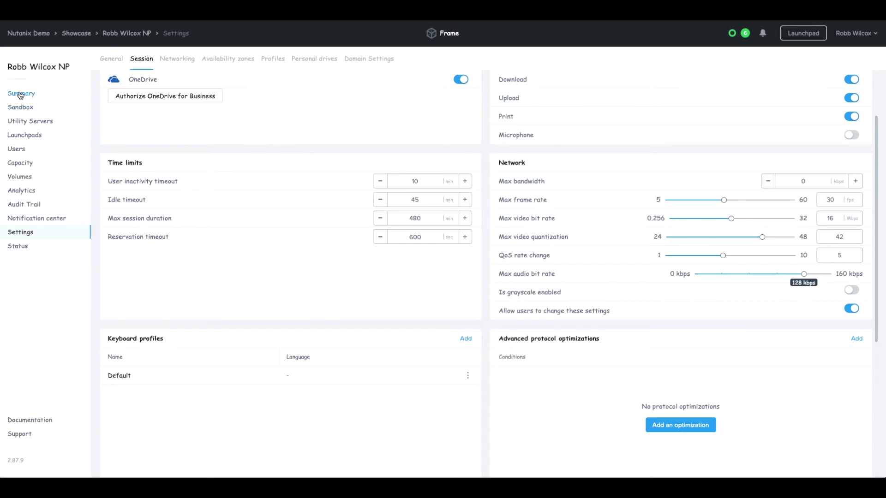
{"action": "left_click", "coordinate": [16, 109]}
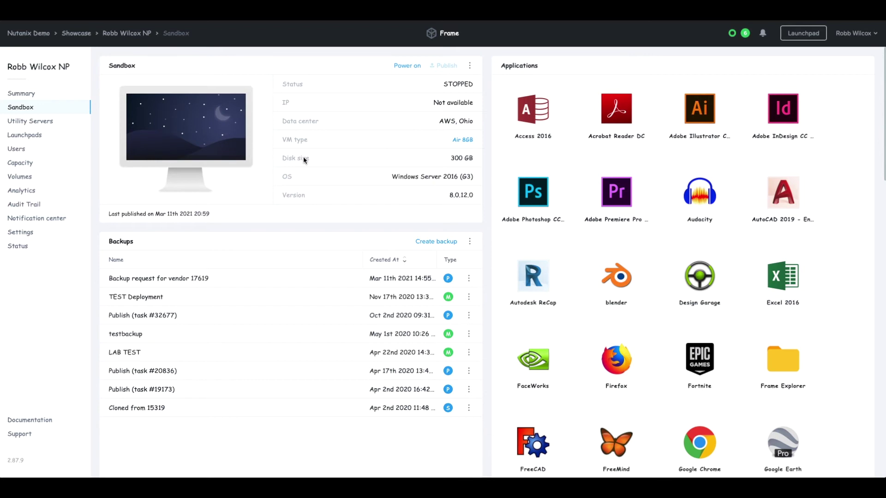
Step: Open the account's Pro 32GB capacity settings and view that instance type's hardware specifications
{"action": "left_click", "coordinate": [27, 162]}
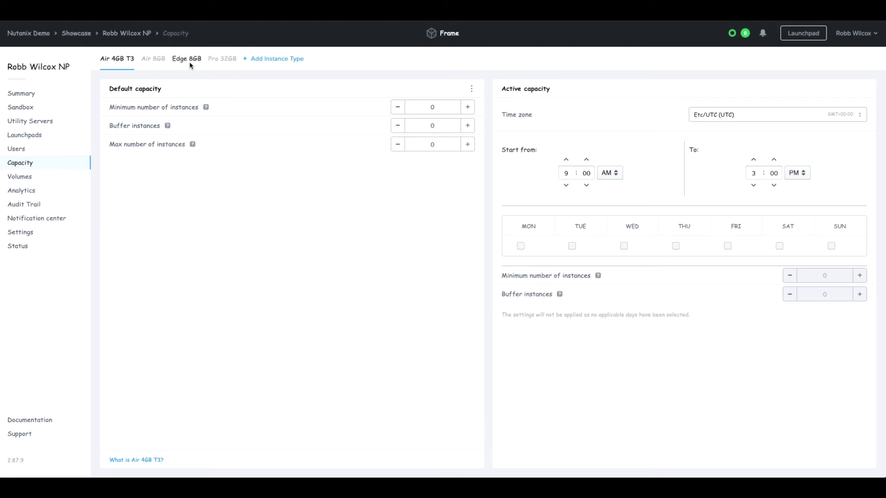
{"action": "left_click", "coordinate": [223, 62]}
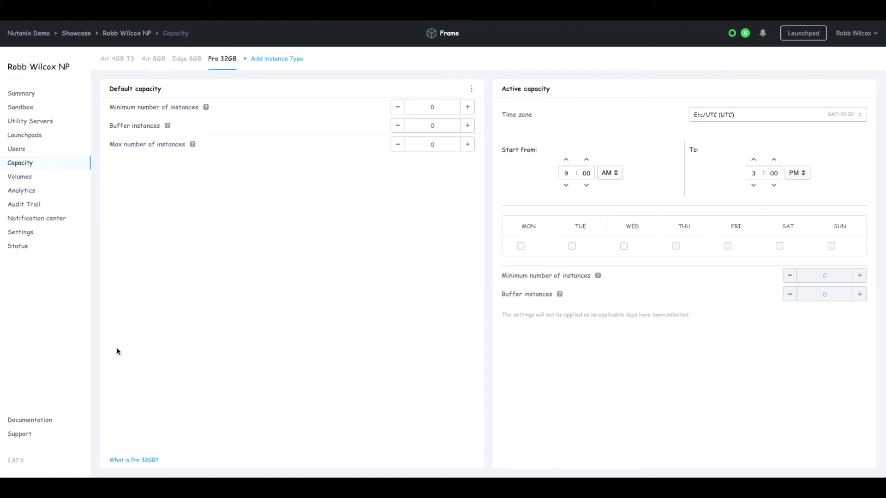
{"action": "mouse_move", "coordinate": [141, 460]}
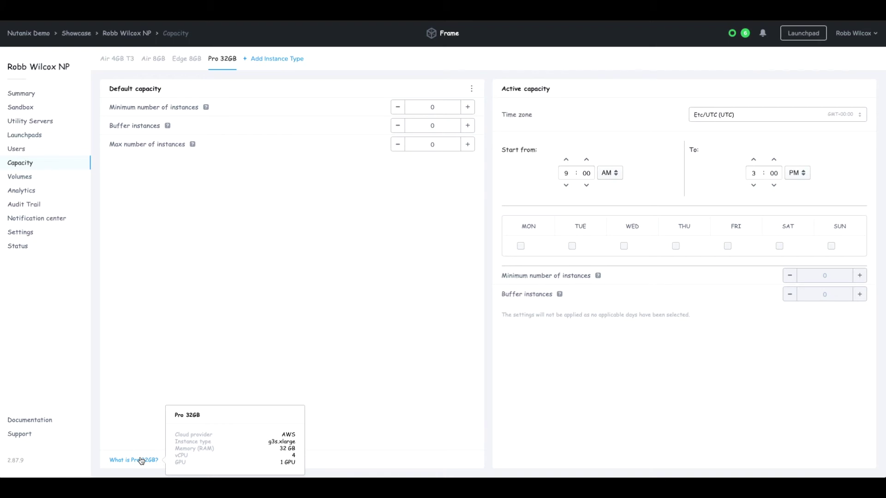
Step: View the instance types available to add to the account, and cancel without adding one
{"action": "left_click", "coordinate": [286, 60]}
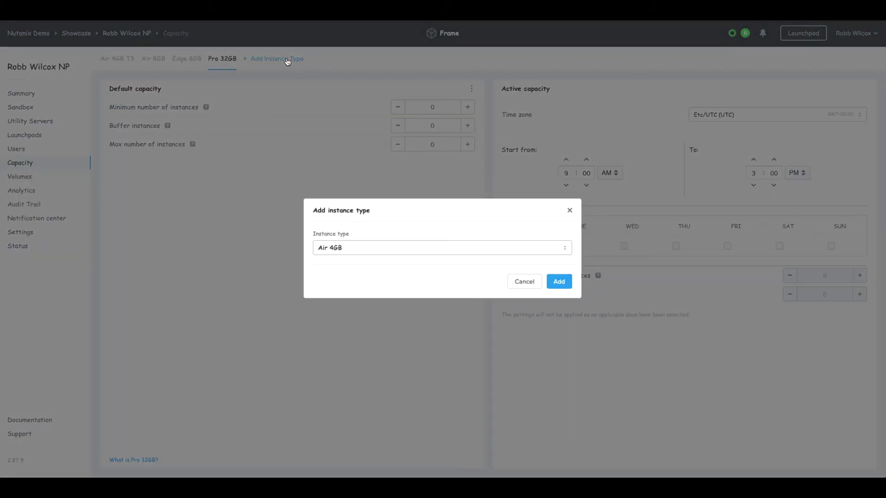
{"action": "left_click", "coordinate": [399, 247]}
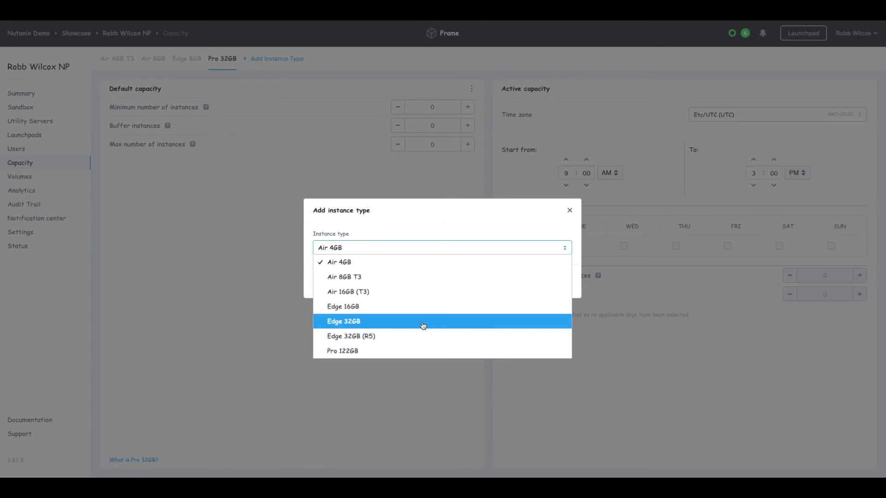
{"action": "left_click", "coordinate": [385, 215]}
{"action": "left_click", "coordinate": [524, 283]}
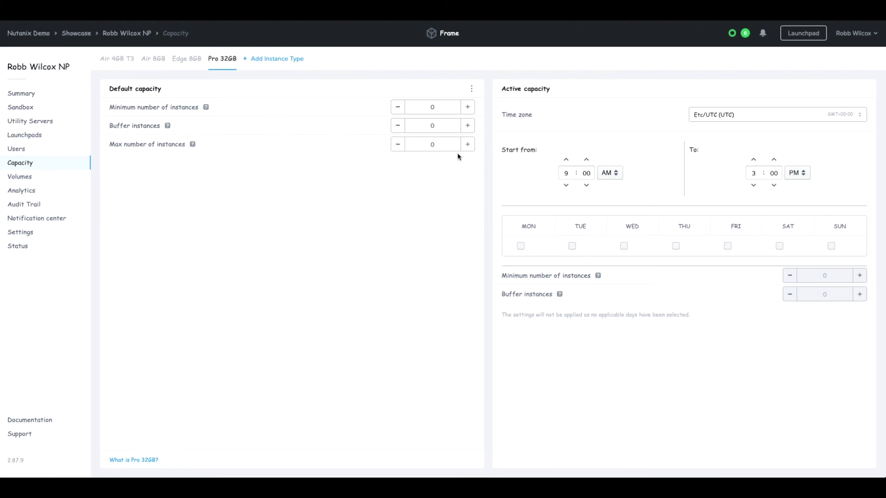
Step: Set the Pro 32GB default capacity to a maximum of 2 and minimum of 0 instances, and view the time zone choices
{"action": "left_click", "coordinate": [467, 145]}
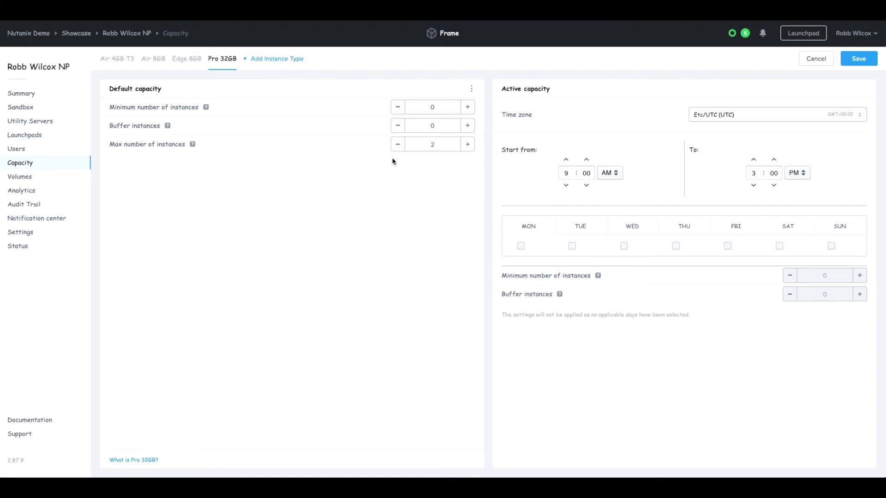
{"action": "left_click", "coordinate": [467, 108]}
{"action": "left_click", "coordinate": [397, 107]}
{"action": "mouse_move", "coordinate": [168, 128]}
{"action": "left_click", "coordinate": [730, 113]}
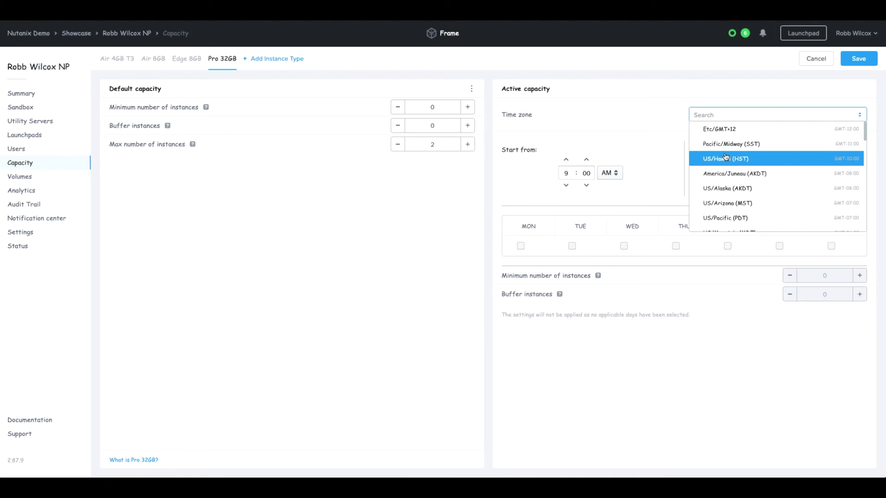
{"action": "left_click", "coordinate": [635, 123]}
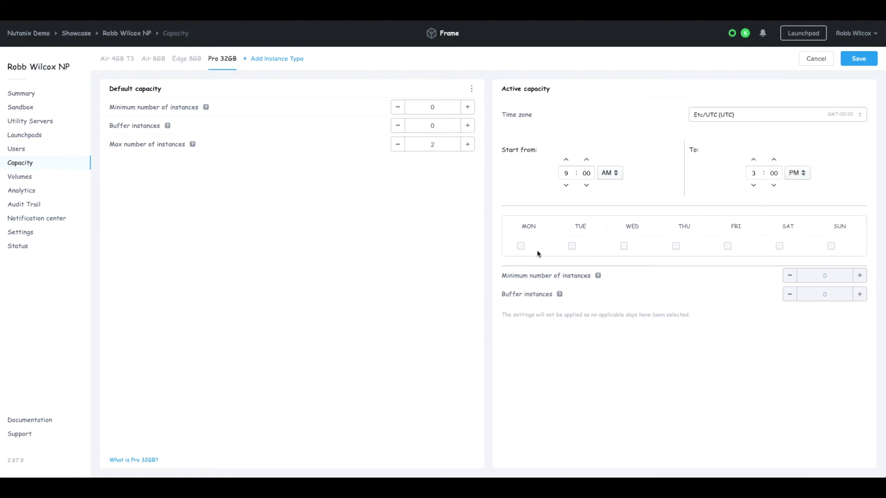
Step: Enable the Pro 32GB active capacity schedule for Monday through Friday
{"action": "left_click", "coordinate": [520, 245]}
{"action": "left_click", "coordinate": [572, 246]}
{"action": "left_click", "coordinate": [623, 246]}
{"action": "left_click", "coordinate": [676, 246]}
{"action": "left_click", "coordinate": [727, 246]}
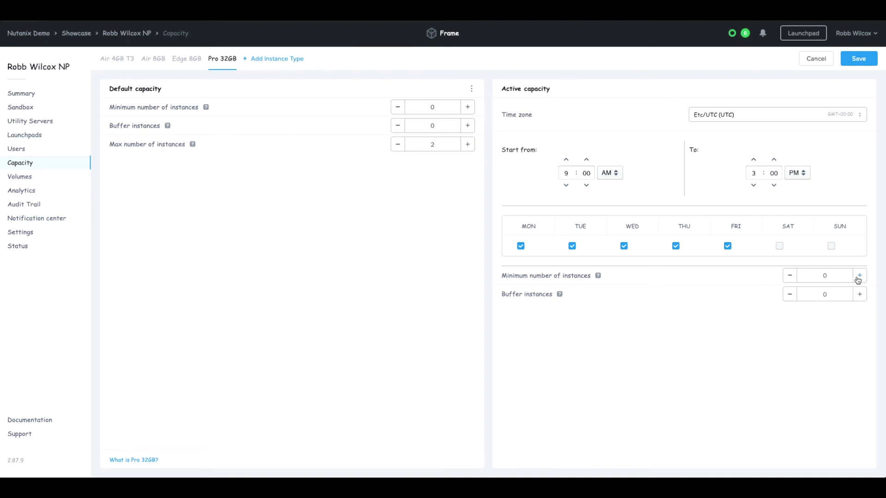
Step: Set the end time of the Pro 32GB active capacity schedule to 10:00 AM
{"action": "left_click", "coordinate": [755, 174]}
{"action": "double_click", "coordinate": [755, 174]}
{"action": "type", "text": "10"}
{"action": "left_click", "coordinate": [797, 172]}
{"action": "left_click", "coordinate": [794, 164]}
Step: Raise the minimum number of instances in the Pro 32GB active capacity, and return it to 0
{"action": "left_click", "coordinate": [858, 277]}
{"action": "left_click", "coordinate": [858, 277]}
{"action": "left_click", "coordinate": [859, 277]}
{"action": "left_click", "coordinate": [790, 276]}
{"action": "left_click", "coordinate": [789, 276]}
{"action": "left_click", "coordinate": [789, 275]}
Step: Clear Monday through Friday from the Pro 32GB active capacity schedule
{"action": "left_click", "coordinate": [521, 246]}
{"action": "left_click", "coordinate": [573, 246]}
{"action": "left_click", "coordinate": [624, 246]}
{"action": "left_click", "coordinate": [675, 246]}
{"action": "left_click", "coordinate": [727, 245]}
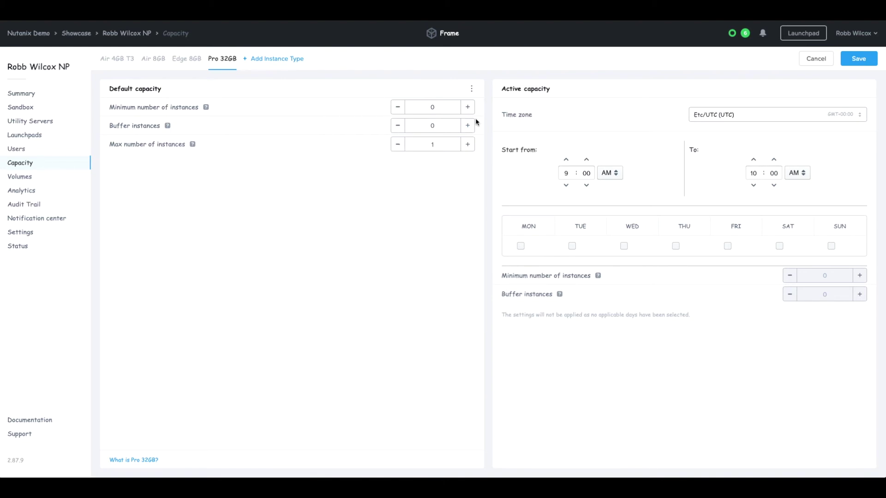
Step: Set the Pro 32GB default minimum number of instances to 1, and save and confirm the capacity change
{"action": "left_click", "coordinate": [467, 107]}
{"action": "left_click", "coordinate": [857, 59]}
{"action": "left_click", "coordinate": [551, 281]}
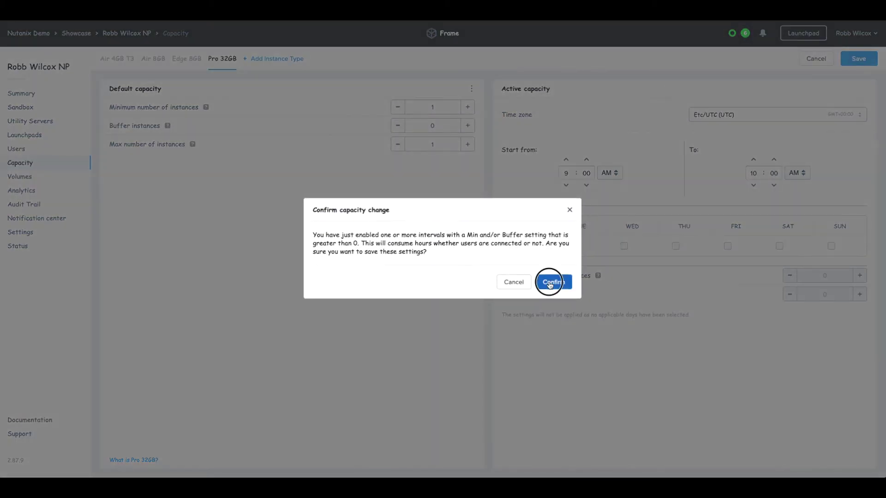
Step: Set the Edge 8GB default capacity to a minimum of 1 and a maximum of 2 instances, and save the change
{"action": "left_click", "coordinate": [186, 59]}
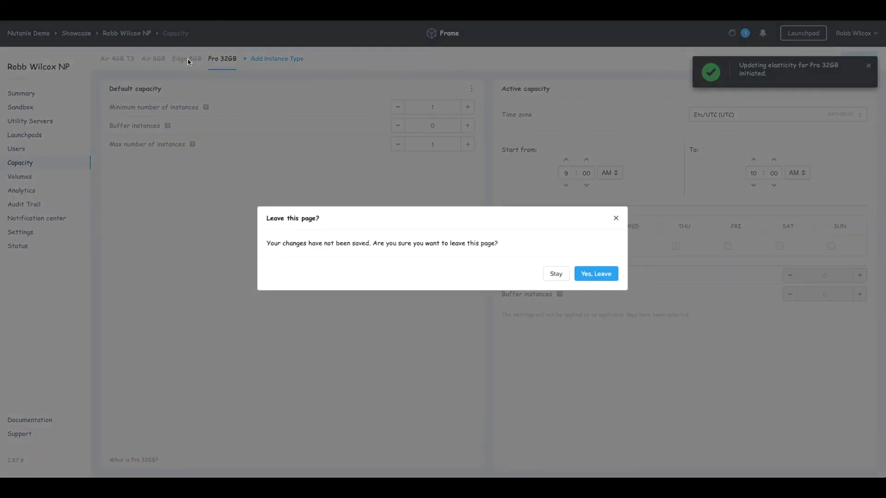
{"action": "left_click", "coordinate": [592, 275]}
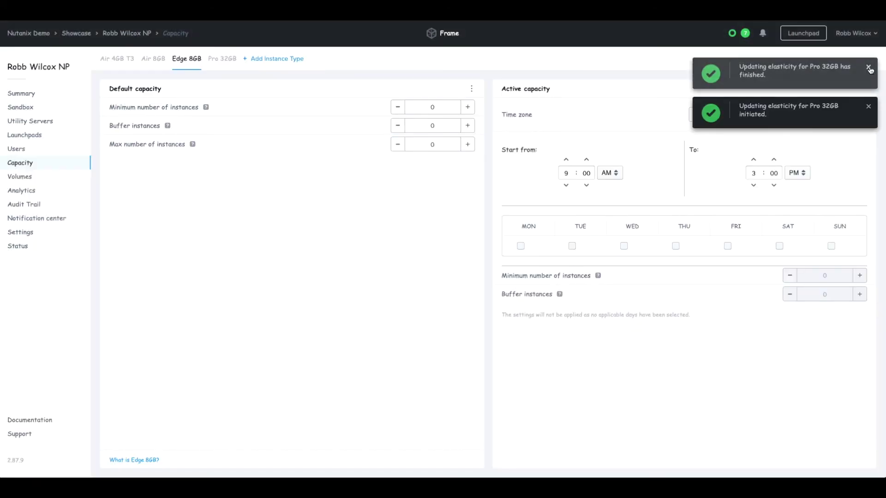
{"action": "left_click", "coordinate": [467, 107]}
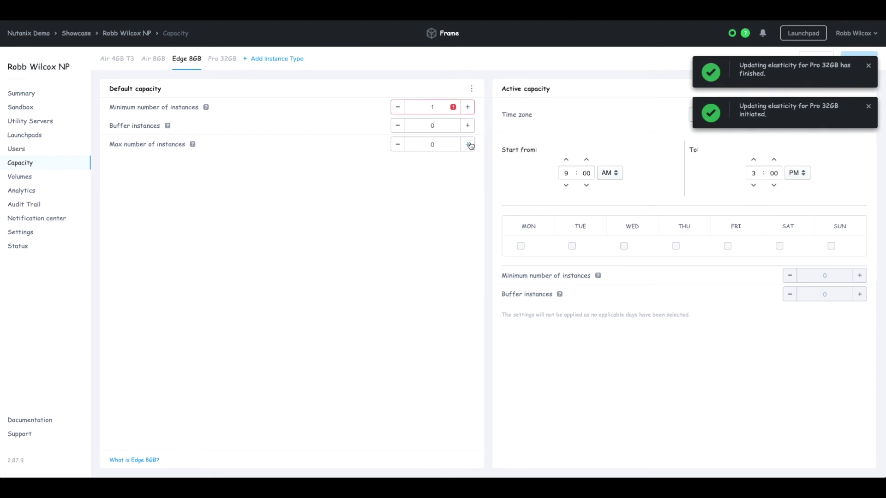
{"action": "left_click", "coordinate": [467, 144]}
{"action": "left_click", "coordinate": [467, 144]}
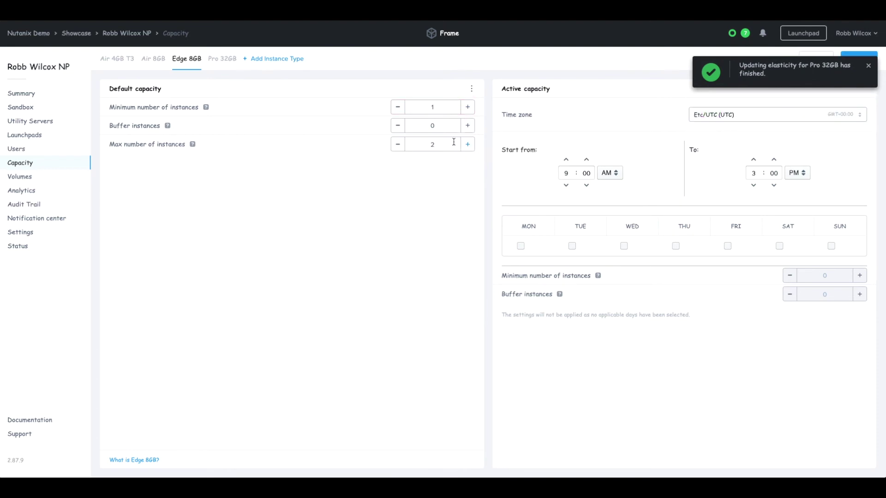
{"action": "left_click", "coordinate": [868, 66]}
{"action": "left_click", "coordinate": [859, 60]}
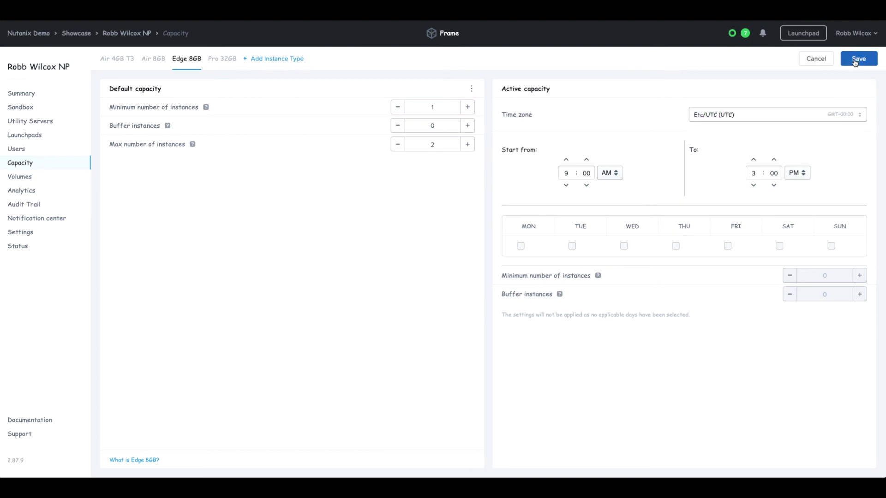
{"action": "left_click", "coordinate": [553, 283]}
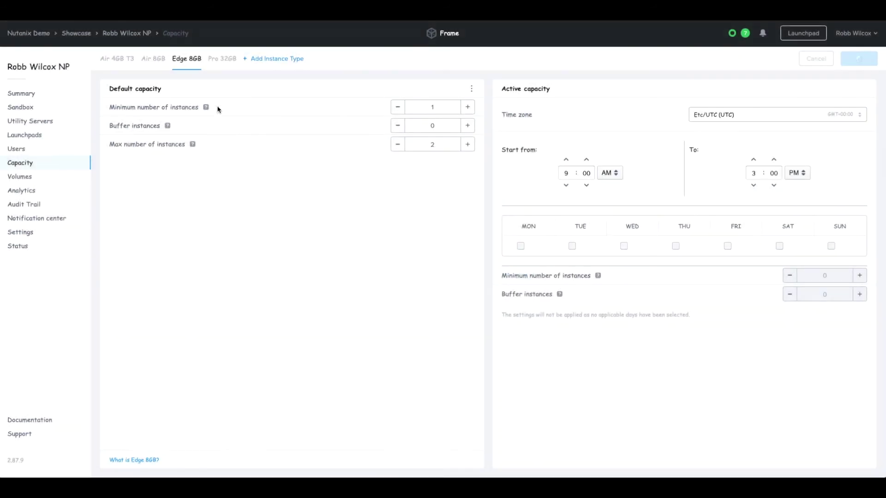
Step: Set the Air 4GB T3 default capacity to a minimum of 1, a buffer of 2 and a maximum of 5 instances
{"action": "left_click", "coordinate": [152, 58]}
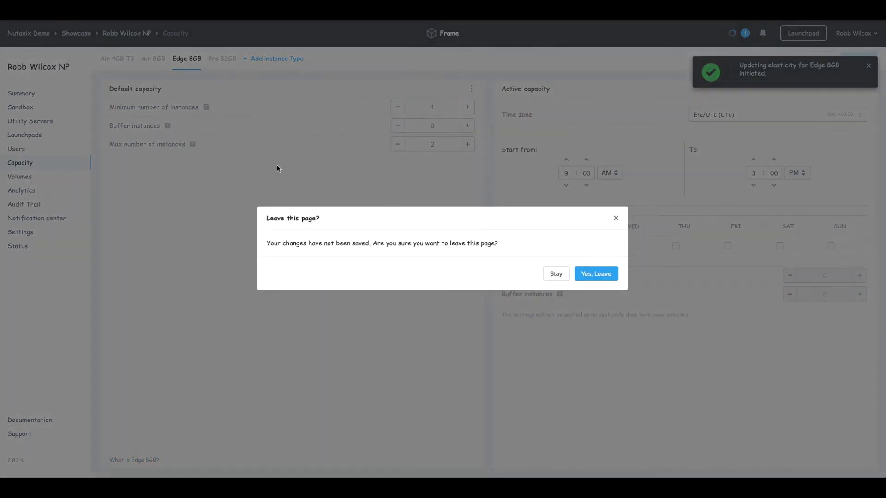
{"action": "left_click", "coordinate": [616, 218]}
{"action": "left_click", "coordinate": [117, 60]}
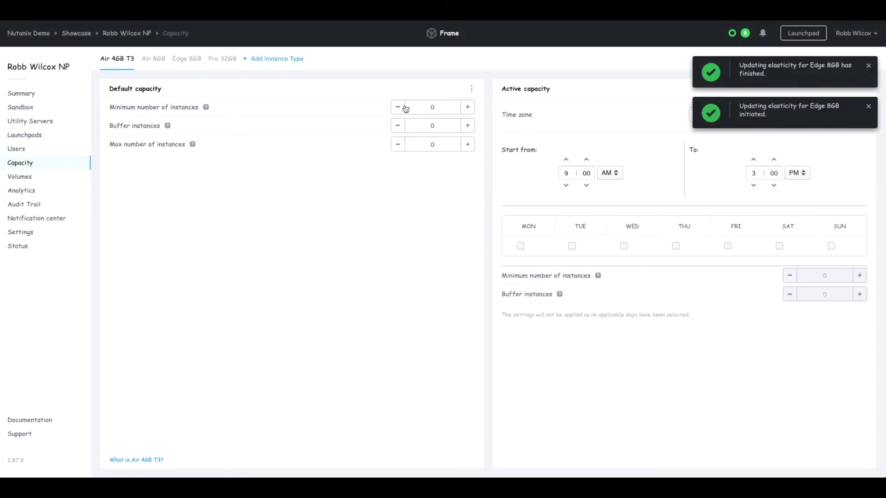
{"action": "left_click", "coordinate": [467, 107]}
{"action": "left_click", "coordinate": [465, 144]}
{"action": "left_click", "coordinate": [466, 144]}
{"action": "left_click", "coordinate": [466, 144]}
{"action": "left_click", "coordinate": [465, 145]}
{"action": "left_click", "coordinate": [465, 145]}
{"action": "left_click", "coordinate": [469, 127]}
{"action": "left_click", "coordinate": [468, 127]}
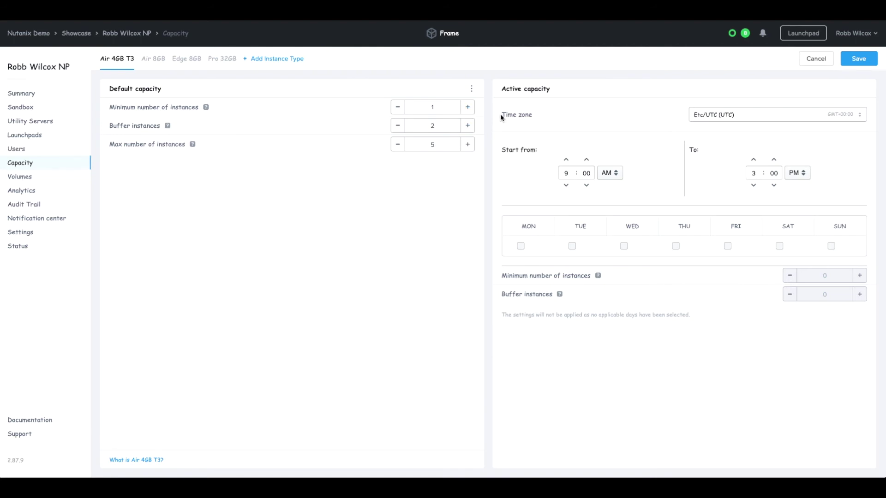
Step: Save and confirm the Air 4GB T3 capacity change, and dismiss the resulting notifications
{"action": "left_click", "coordinate": [858, 59]}
{"action": "left_click", "coordinate": [549, 283]}
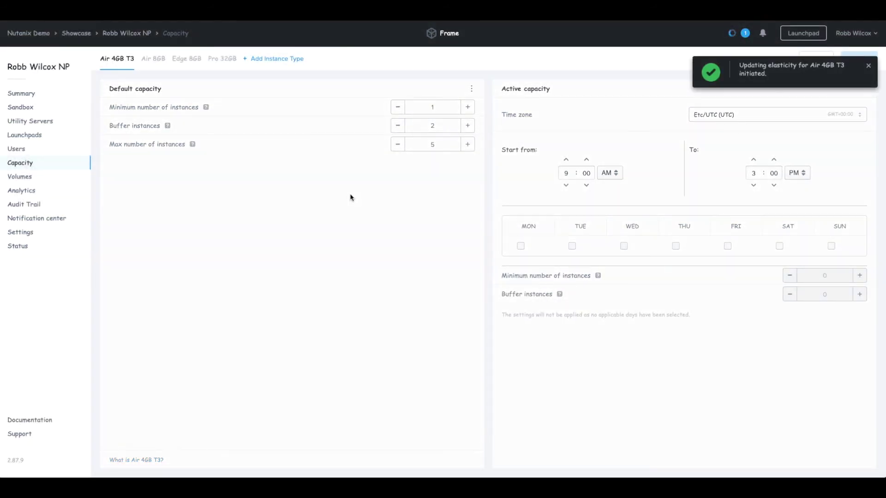
{"action": "triple_click", "coordinate": [873, 67]}
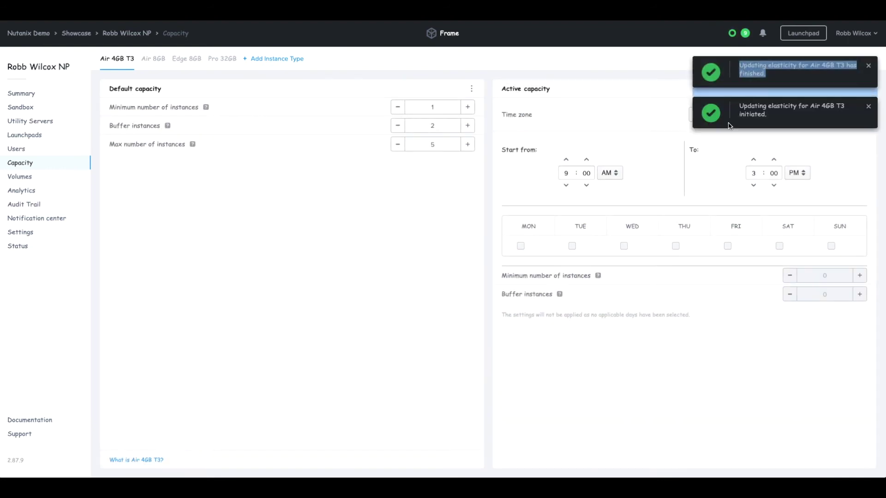
{"action": "left_click", "coordinate": [868, 107]}
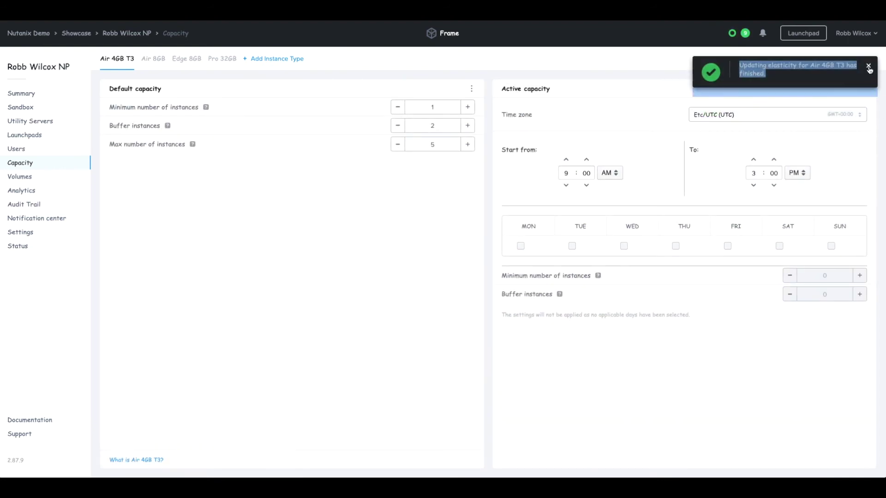
{"action": "left_click", "coordinate": [868, 66]}
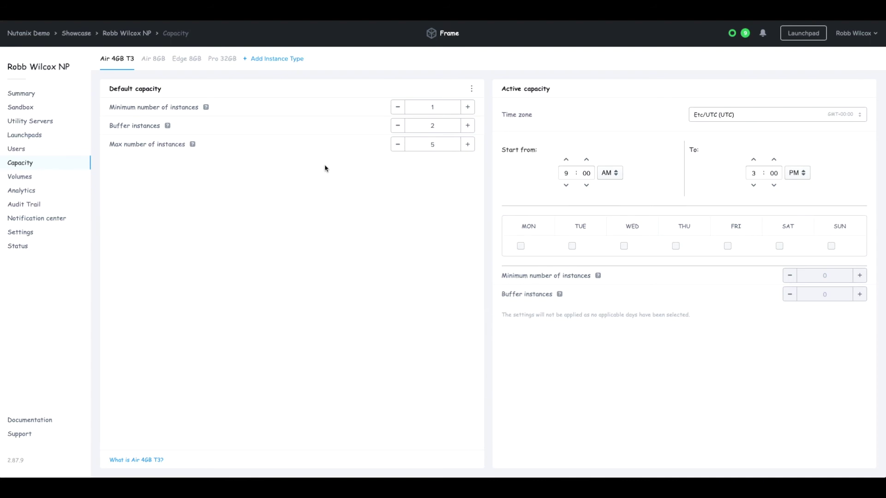
Step: Open the launchpad configuration and examine the Desktop launchpad's type, instance pools and background images
{"action": "left_click", "coordinate": [39, 134]}
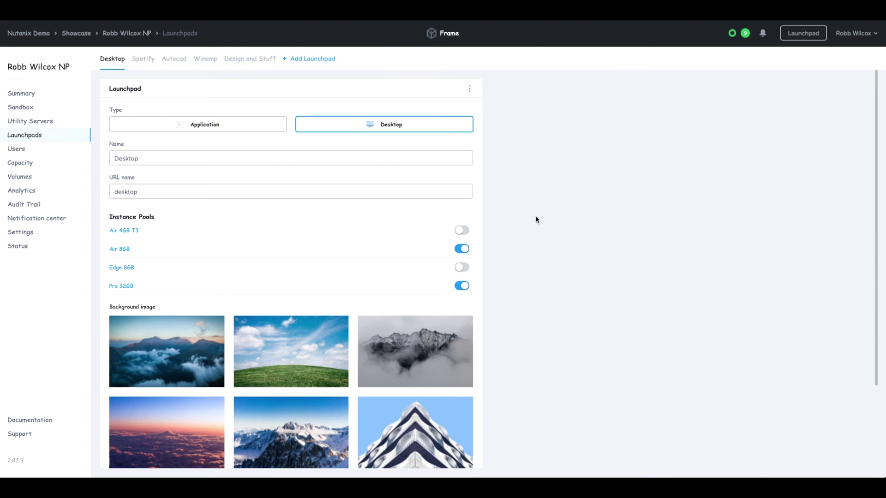
{"action": "scroll", "coordinate": [526, 218], "scroll_direction": "down", "scroll_amount": 2}
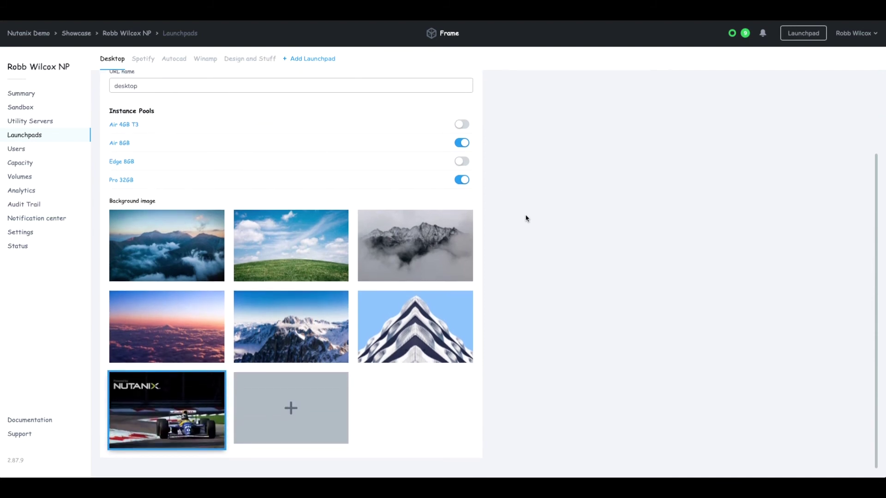
{"action": "scroll", "coordinate": [526, 218], "scroll_direction": "up", "scroll_amount": 2}
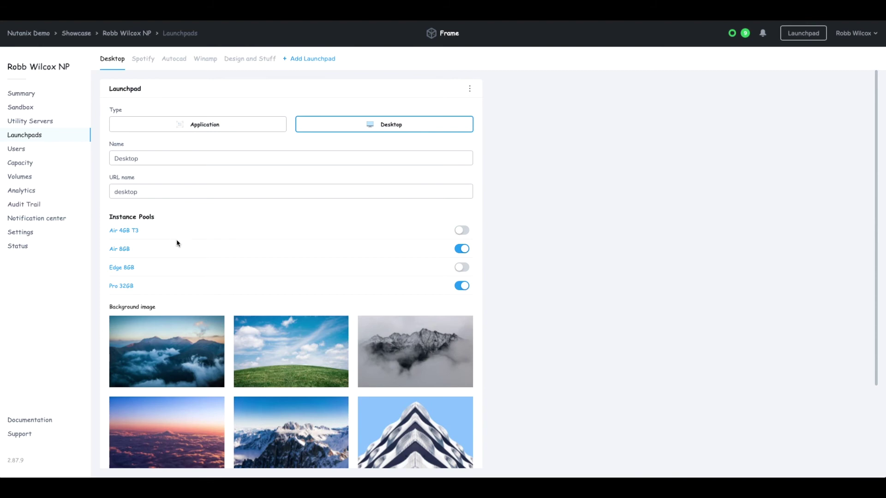
{"action": "scroll", "coordinate": [277, 258], "scroll_direction": "down", "scroll_amount": 1}
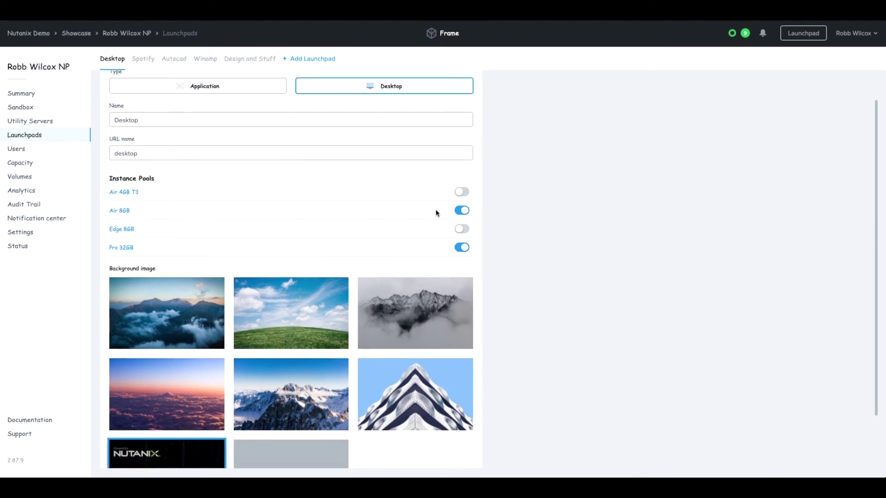
Step: Turn the Desktop launchpad's Pro 32GB instance pool off and back on, and look over its background images
{"action": "left_click", "coordinate": [462, 248]}
{"action": "left_click", "coordinate": [462, 248]}
{"action": "scroll", "coordinate": [499, 253], "scroll_direction": "down", "scroll_amount": 1}
{"action": "scroll", "coordinate": [499, 252], "scroll_direction": "down", "scroll_amount": 1}
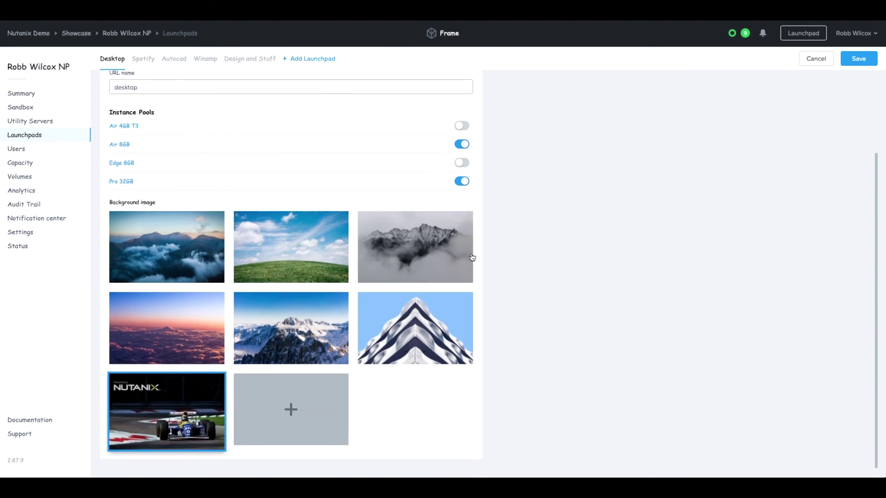
{"action": "scroll", "coordinate": [548, 237], "scroll_direction": "up", "scroll_amount": 3}
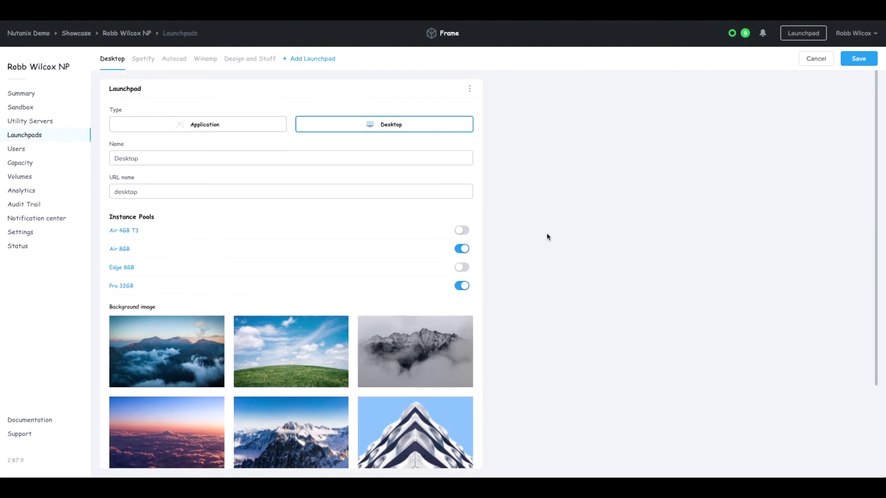
Step: View the Desktop launchpad's Advanced Integrations options and close them
{"action": "left_click", "coordinate": [470, 90]}
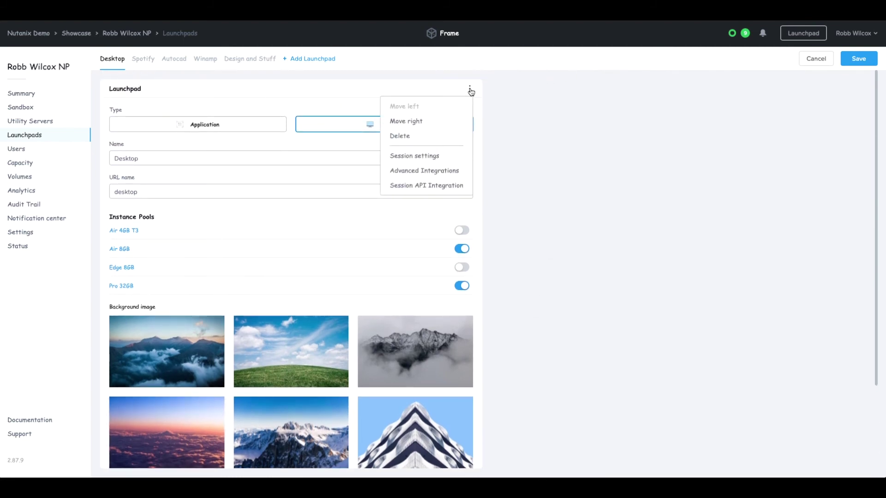
{"action": "left_click", "coordinate": [423, 173]}
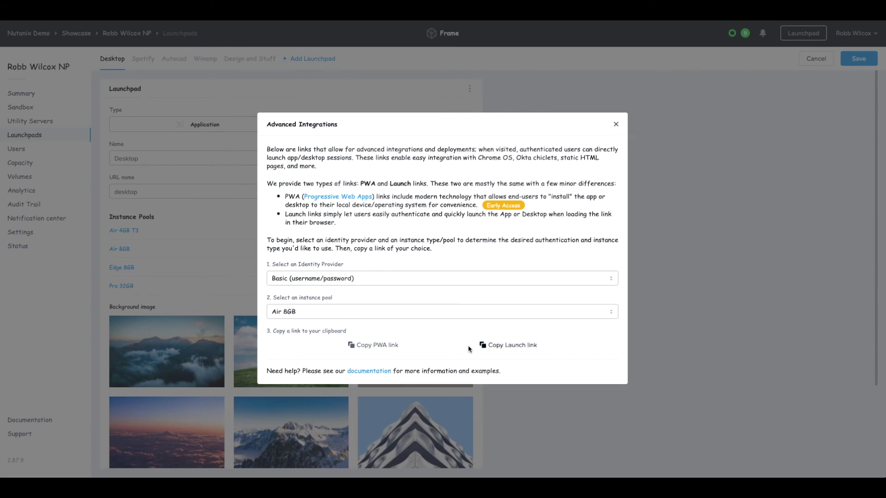
{"action": "left_click", "coordinate": [615, 124]}
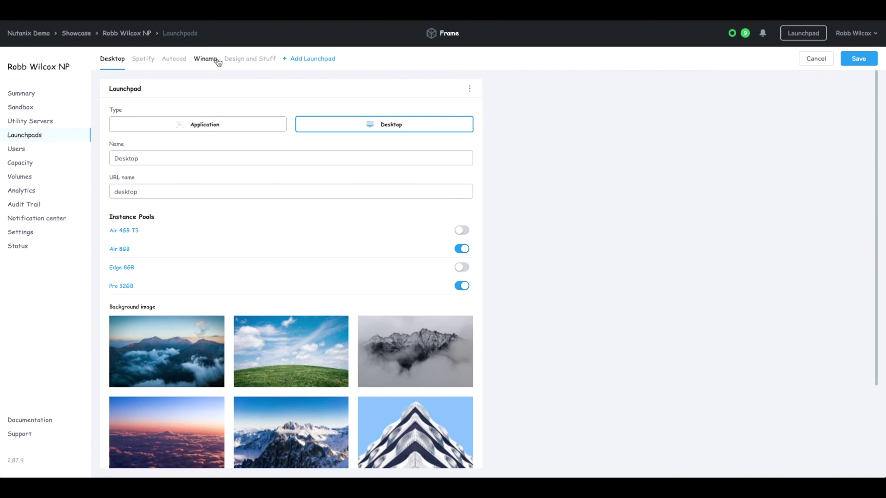
Step: Leave the Desktop launchpad without saving, enable only the Air 4GB T3 instance pool for Design and Stuff, and save
{"action": "left_click", "coordinate": [236, 61]}
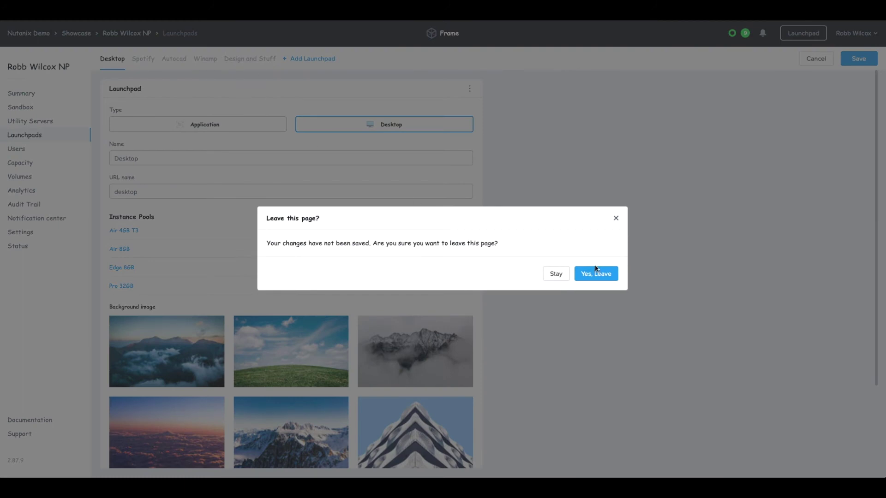
{"action": "left_click", "coordinate": [594, 272]}
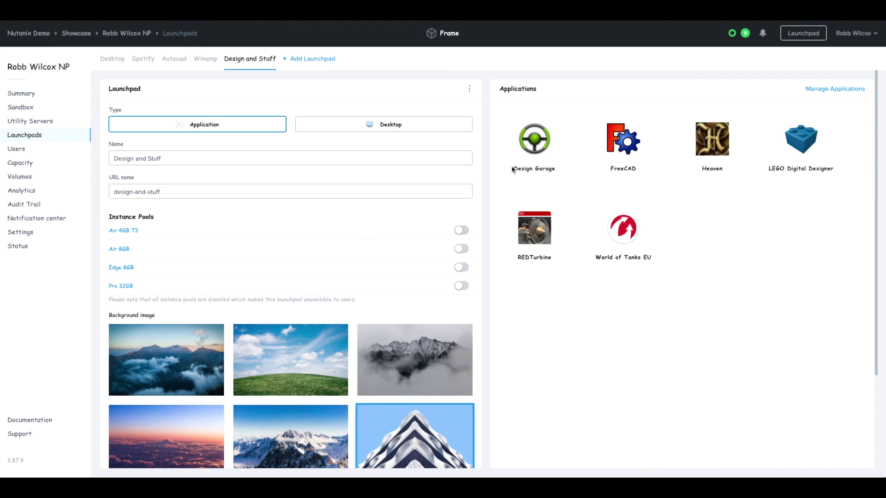
{"action": "left_click", "coordinate": [461, 230]}
{"action": "left_click", "coordinate": [461, 285]}
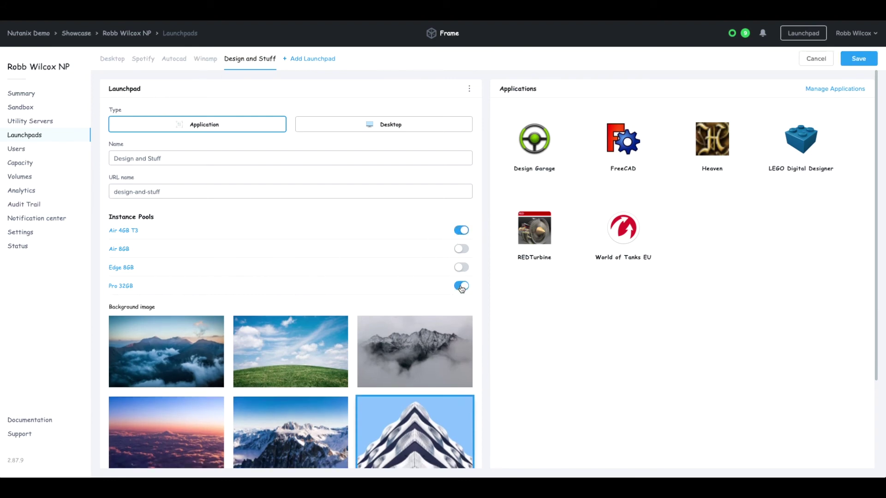
{"action": "left_click", "coordinate": [460, 286]}
{"action": "left_click", "coordinate": [863, 60]}
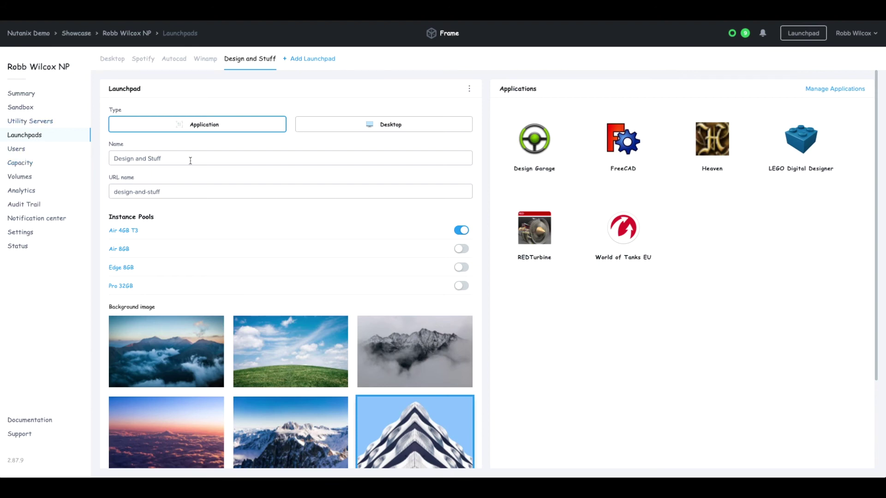
Step: View the Design and Stuff launchpad as an end user, and return to the dashboard
{"action": "left_click", "coordinate": [797, 35]}
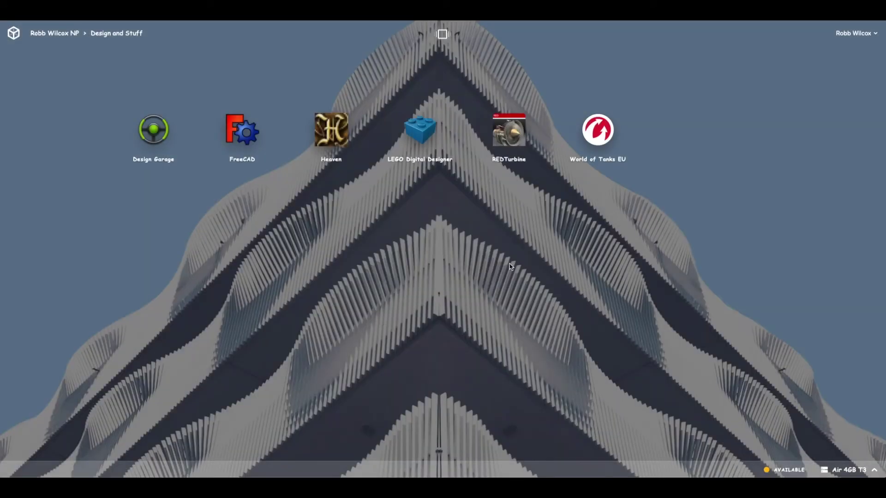
{"action": "left_click", "coordinate": [851, 36]}
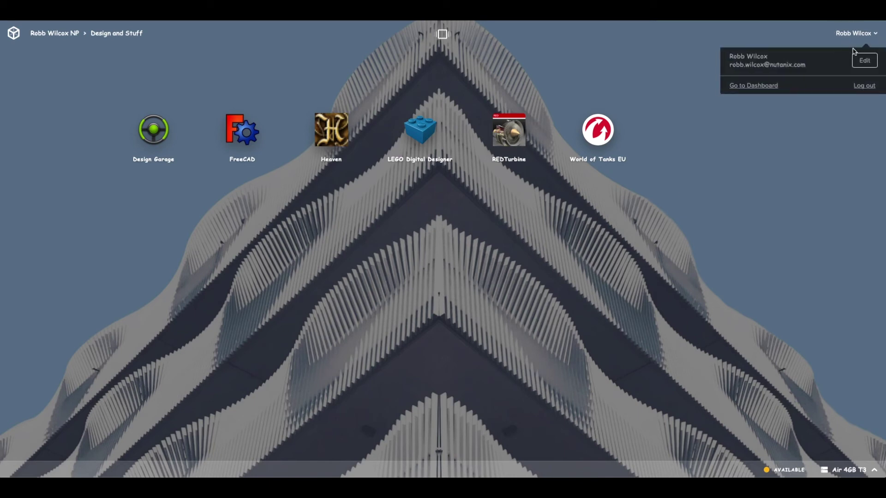
{"action": "left_click", "coordinate": [769, 86]}
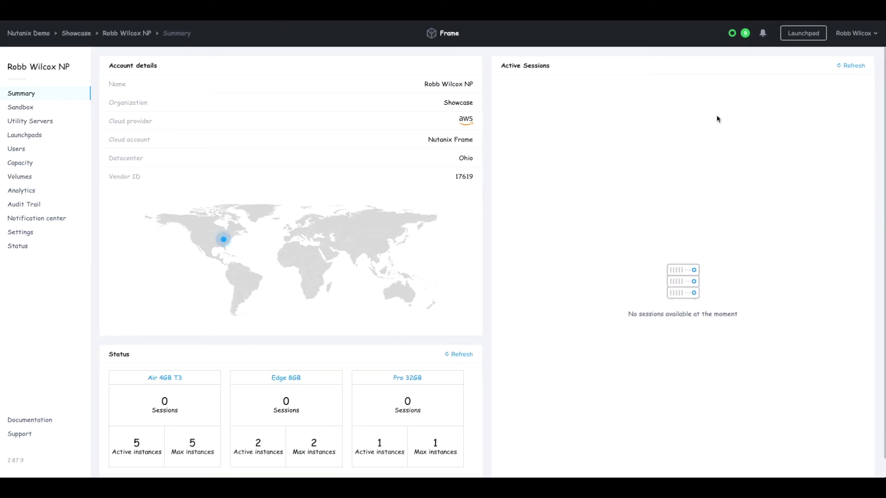
Step: Open the end-user Desktop launchpad and view the instance types offered for its sessions
{"action": "left_click", "coordinate": [802, 34]}
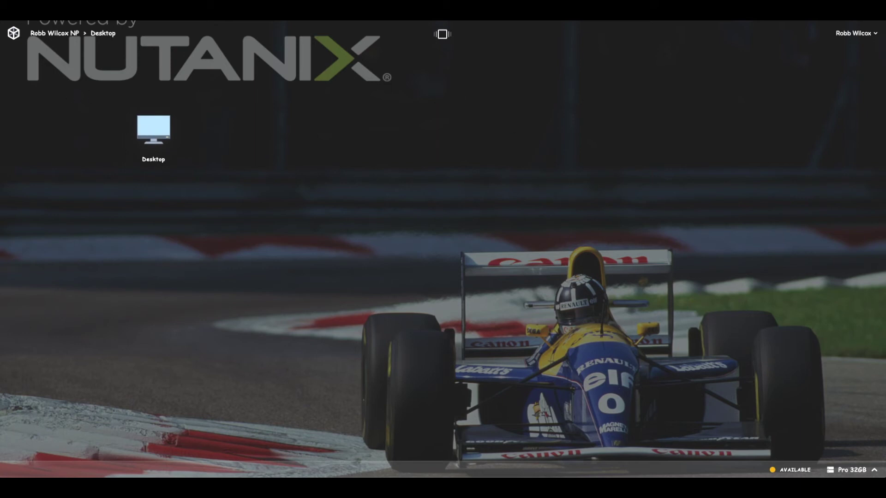
{"action": "left_click", "coordinate": [857, 471]}
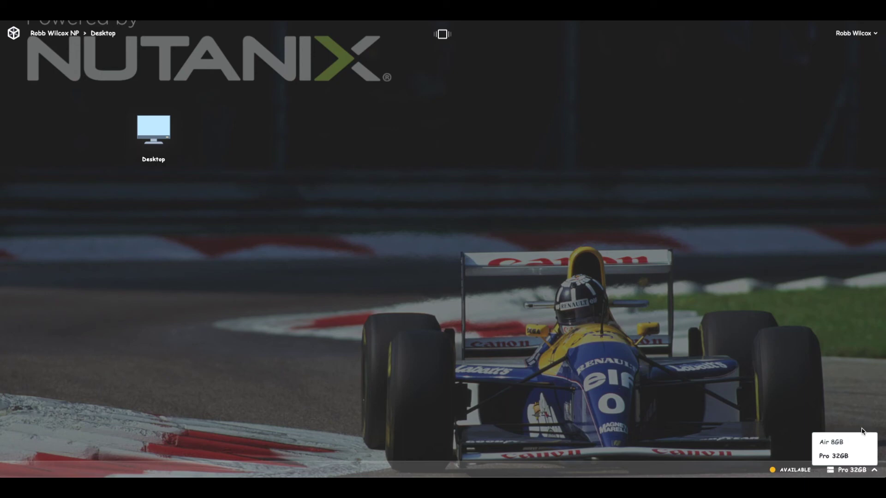
{"action": "left_click", "coordinate": [618, 361]}
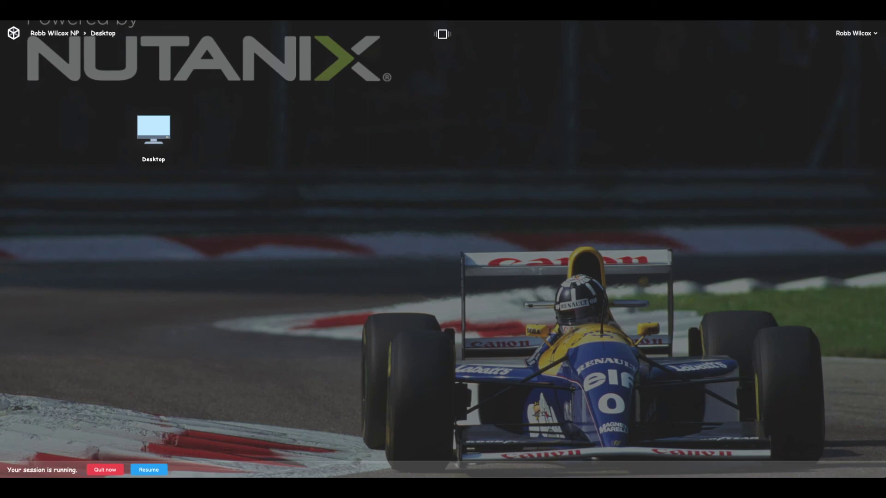
Step: Resume the running desktop session and dismiss the Toolwiz warning notification
{"action": "left_click", "coordinate": [878, 10]}
{"action": "left_click", "coordinate": [399, 206]}
{"action": "left_click", "coordinate": [148, 469]}
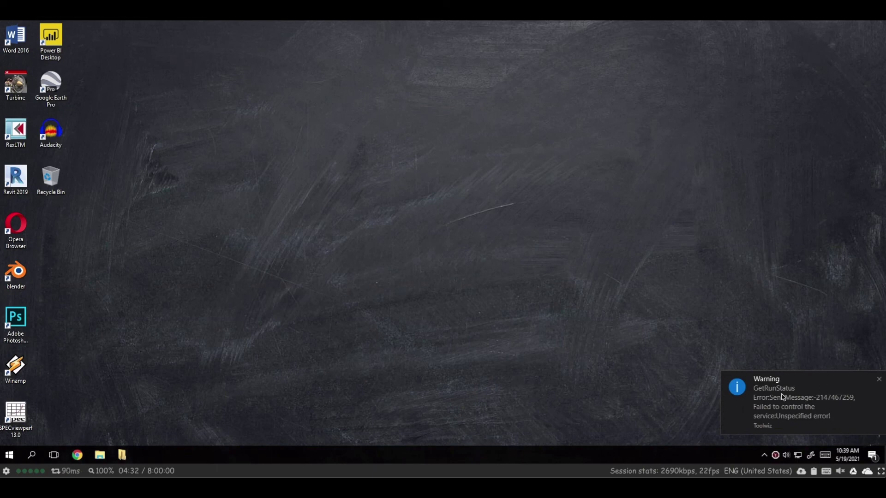
{"action": "left_click", "coordinate": [878, 379]}
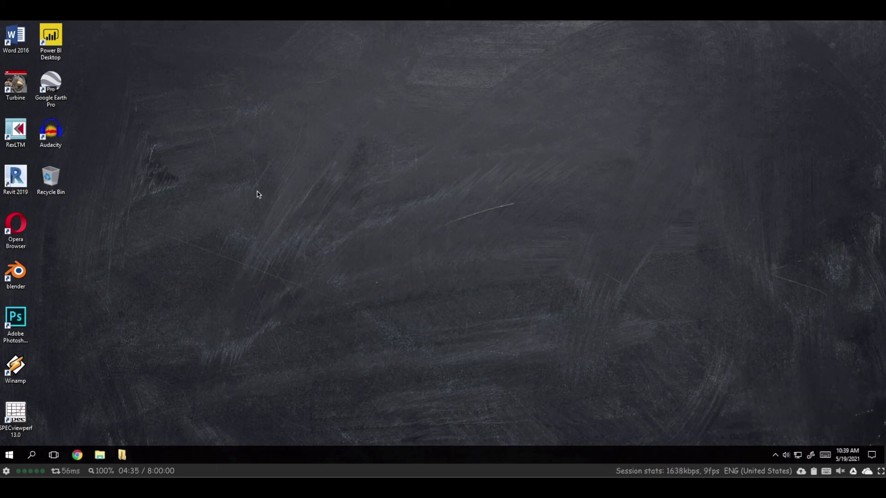
Step: View the applications in the remote desktop's Start menu, close it, and dismiss the Toolwiz warning
{"action": "left_click", "coordinate": [9, 455]}
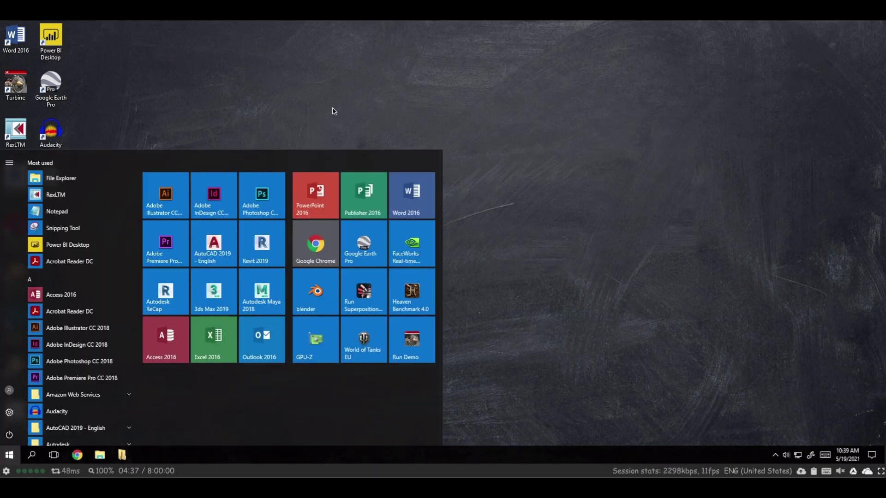
{"action": "left_click", "coordinate": [334, 111]}
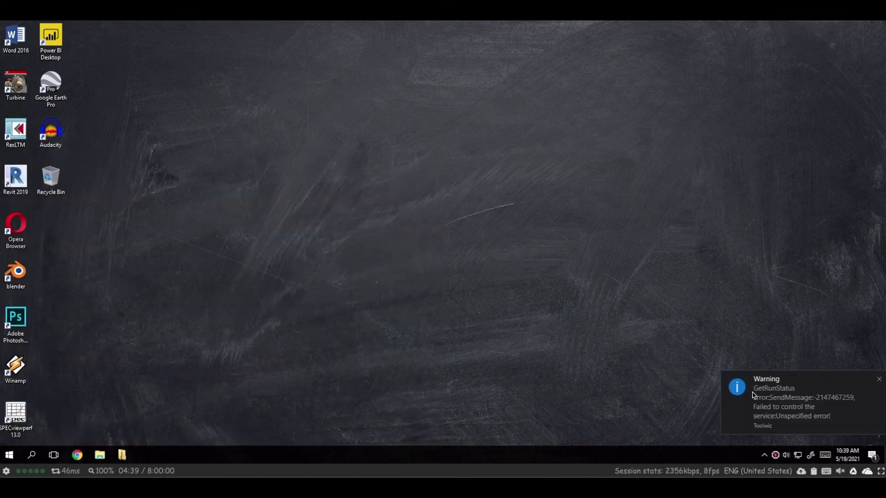
{"action": "left_click", "coordinate": [879, 380]}
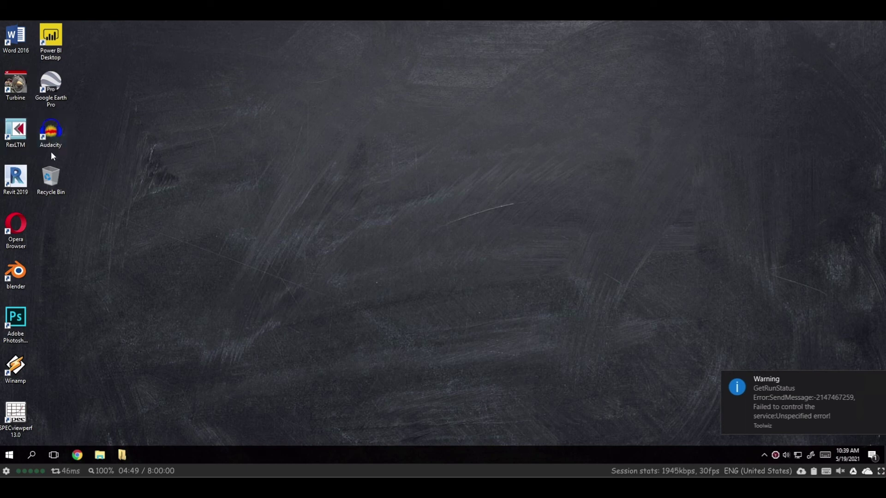
Step: Launch Audacity in the remote desktop session and close it, and try to start Google Chrome
{"action": "double_click", "coordinate": [51, 132]}
{"action": "key", "text": "Return"}
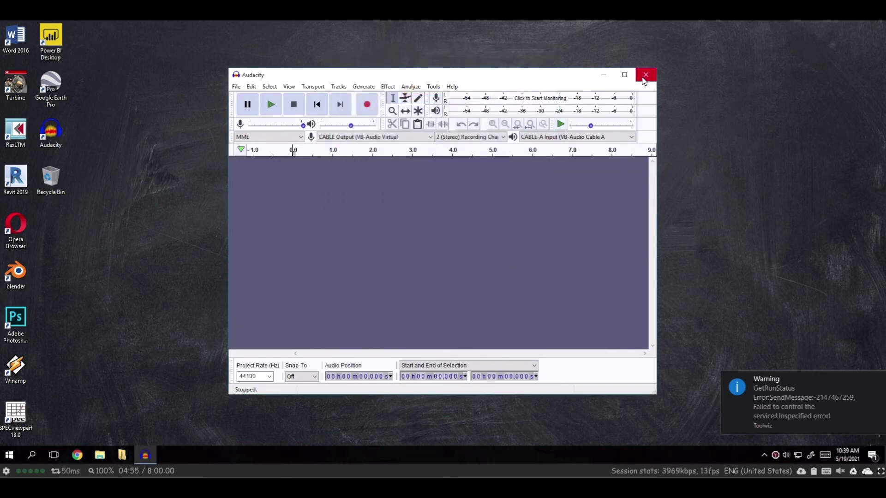
{"action": "left_click", "coordinate": [646, 74]}
{"action": "left_click", "coordinate": [77, 456]}
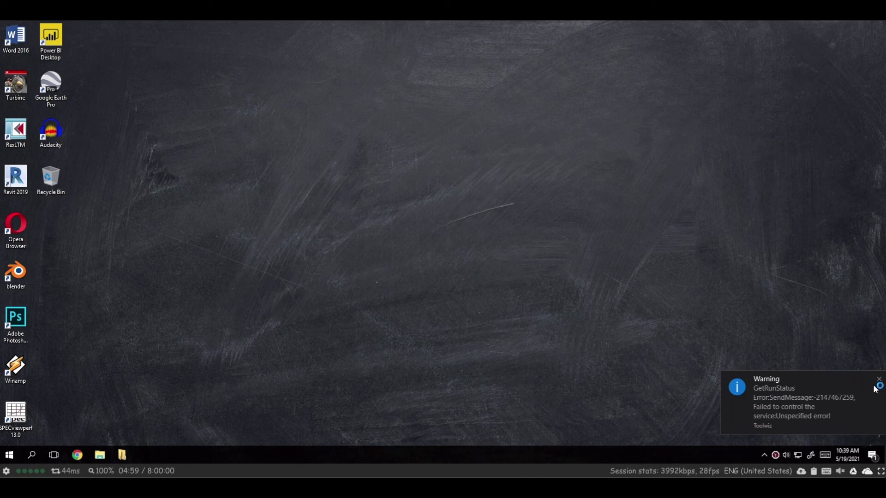
Step: Open the session's file upload dialog and cancel it without choosing a file
{"action": "left_click", "coordinate": [801, 472]}
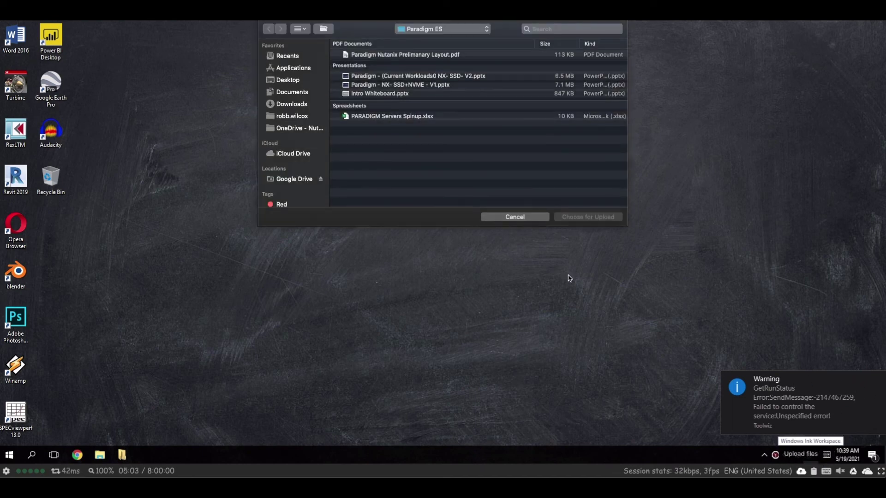
{"action": "left_click", "coordinate": [532, 220]}
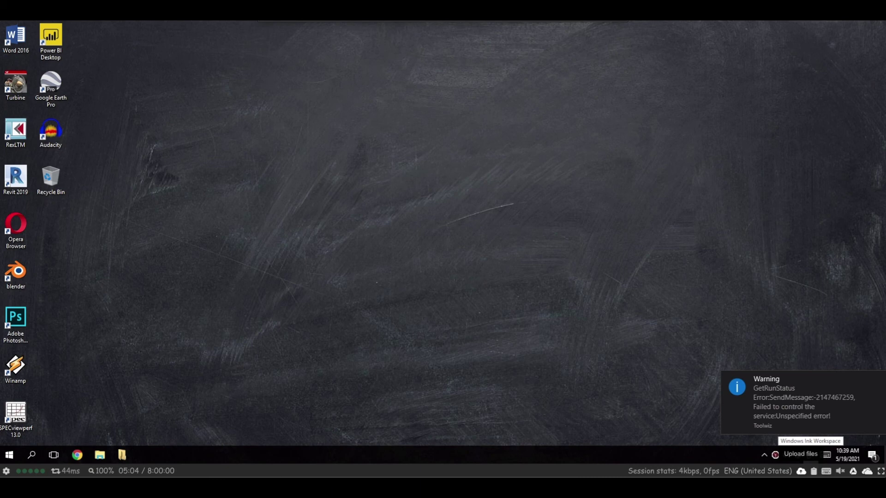
Step: Launch Word 2016 in the remote desktop, then close the Chrome YouTube window, Word's start-up splash and the Start menu
{"action": "left_click", "coordinate": [840, 473]}
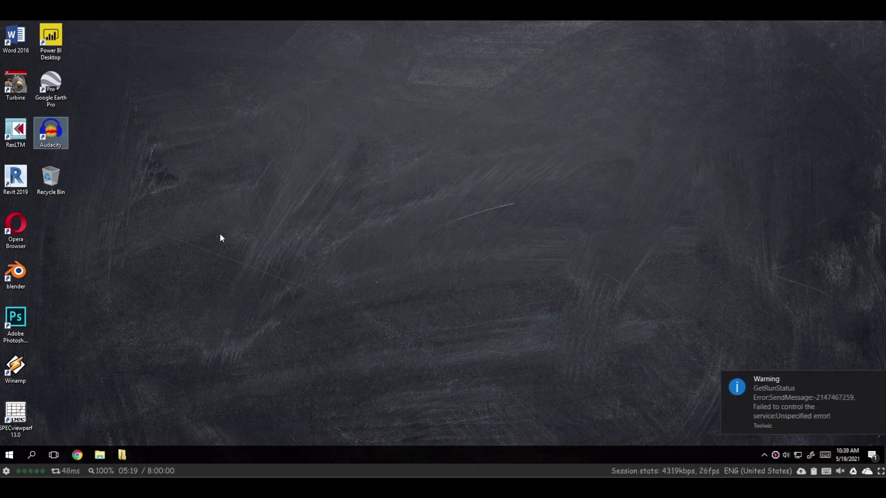
{"action": "left_click", "coordinate": [9, 454]}
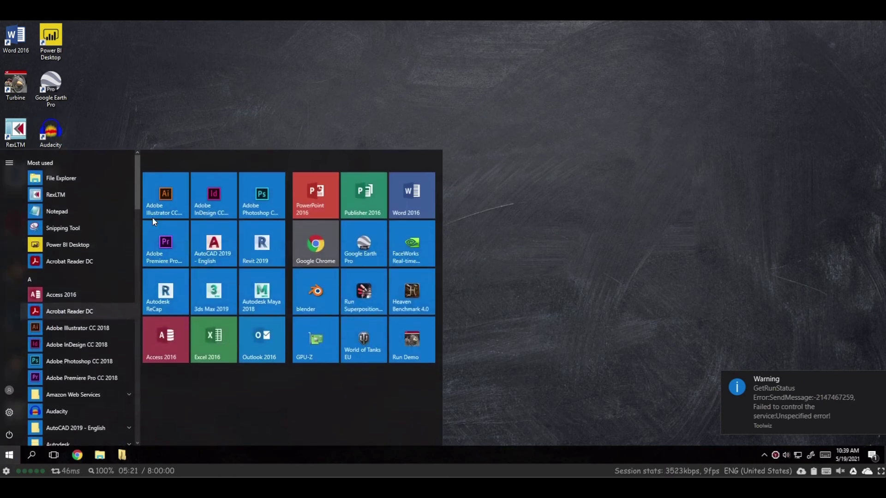
{"action": "left_click", "coordinate": [424, 192]}
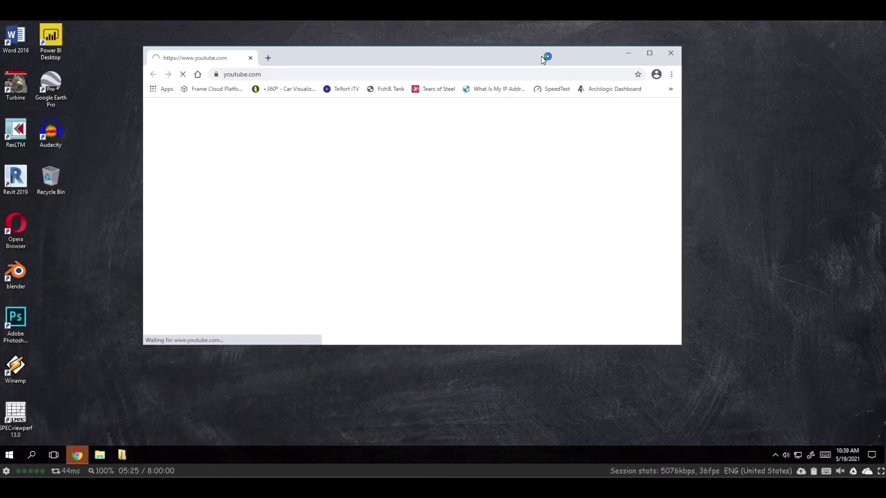
{"action": "key", "text": "alt+F4"}
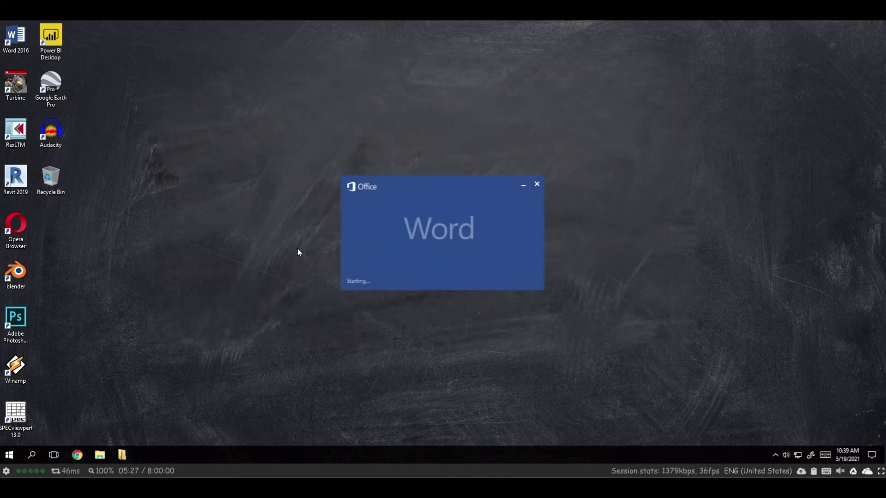
{"action": "left_click", "coordinate": [8, 455]}
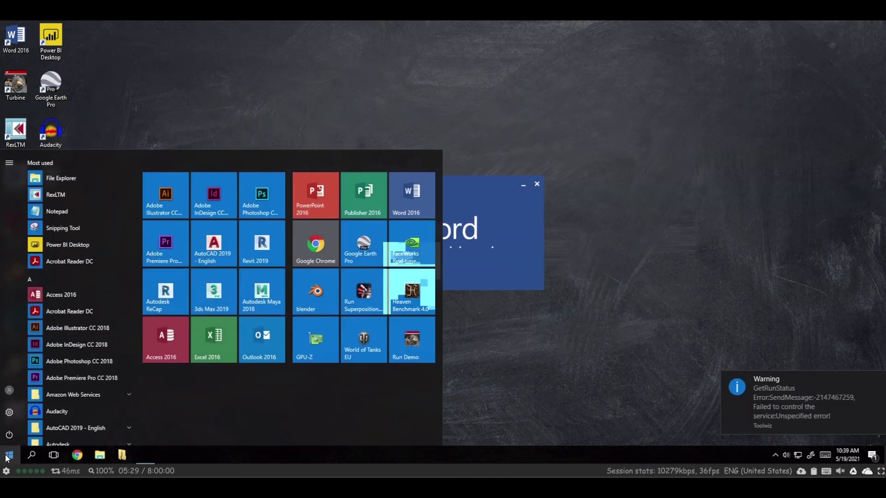
{"action": "left_click", "coordinate": [537, 184]}
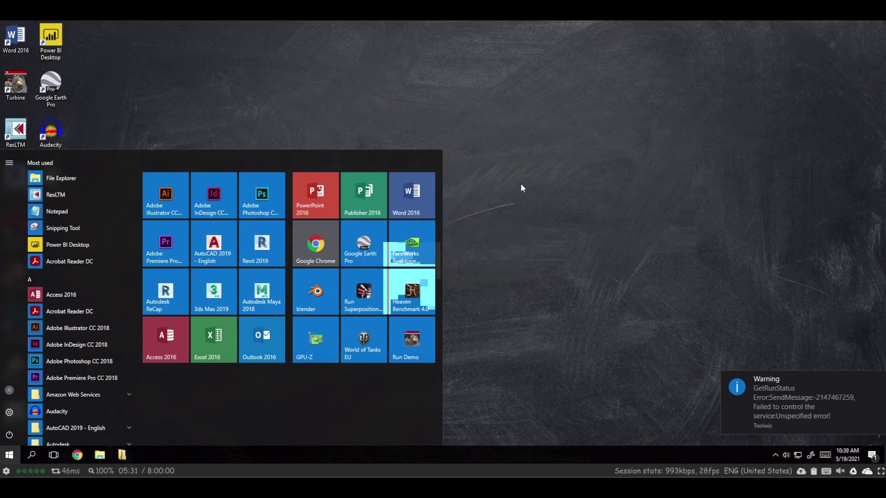
{"action": "left_click", "coordinate": [547, 147]}
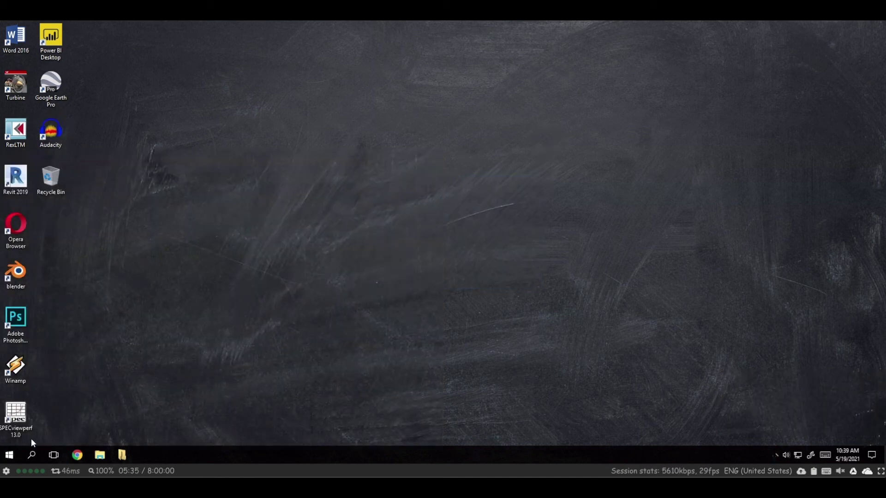
Step: Hide the session stats in the session's status bar and show them again
{"action": "left_click", "coordinate": [6, 470]}
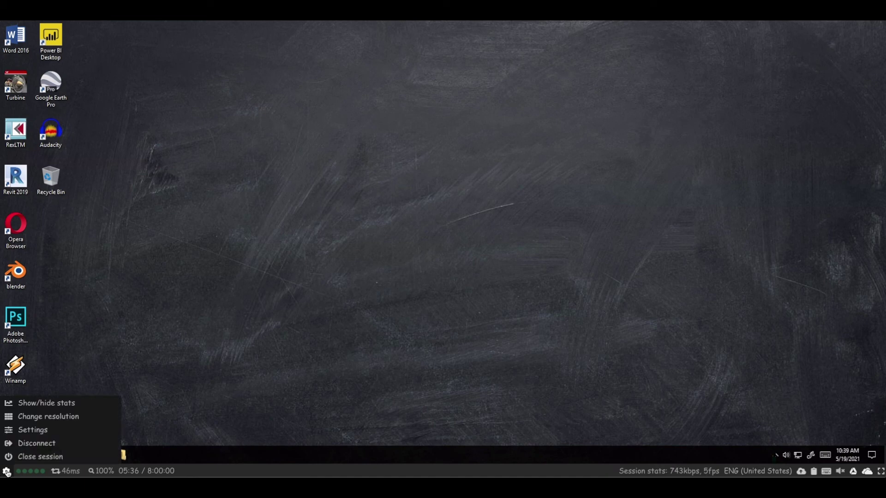
{"action": "left_click", "coordinate": [55, 403]}
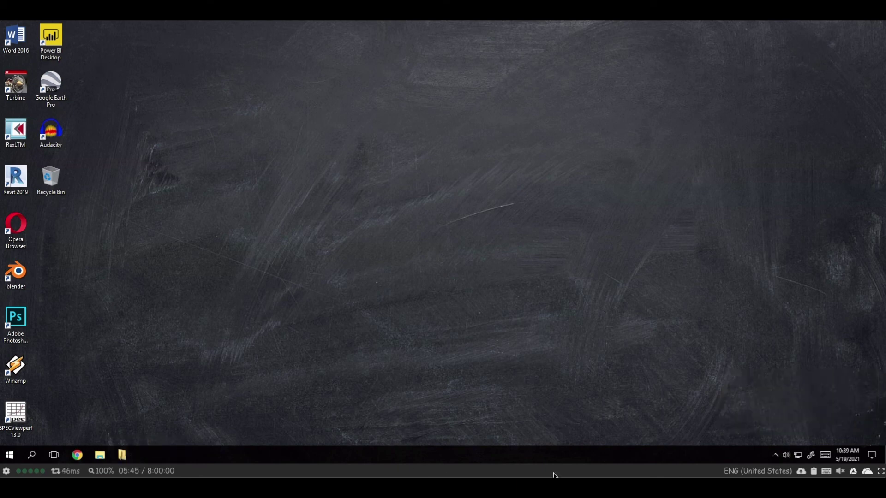
{"action": "left_click", "coordinate": [6, 471]}
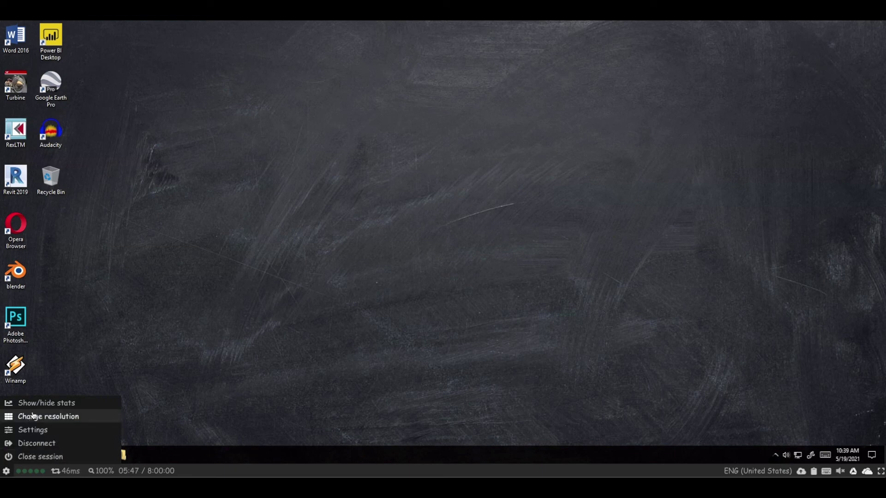
{"action": "left_click", "coordinate": [42, 403]}
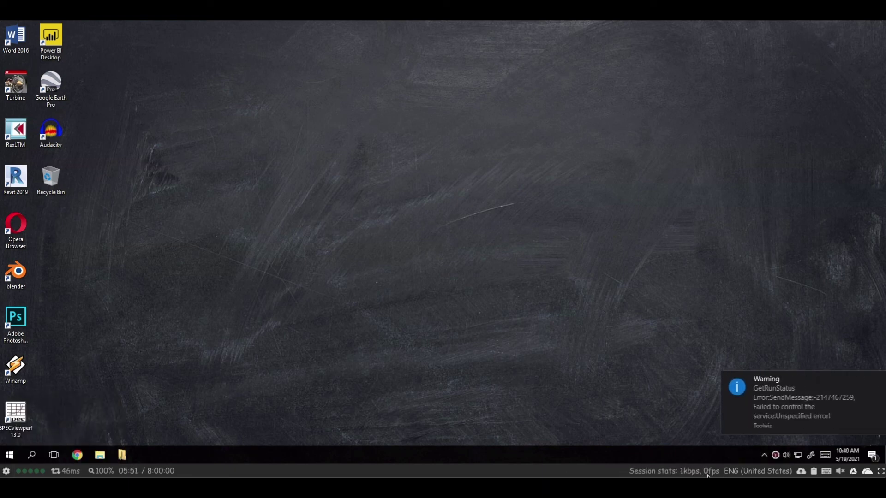
Step: Look at the session's resolution options and its stream settings, and cancel without applying any change
{"action": "left_click", "coordinate": [6, 471]}
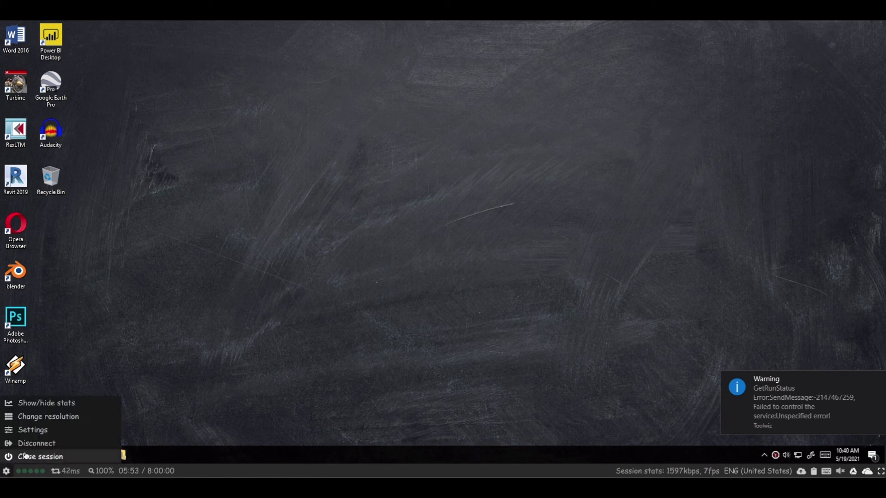
{"action": "left_click", "coordinate": [48, 418]}
{"action": "left_click", "coordinate": [480, 249]}
{"action": "left_click", "coordinate": [6, 471]}
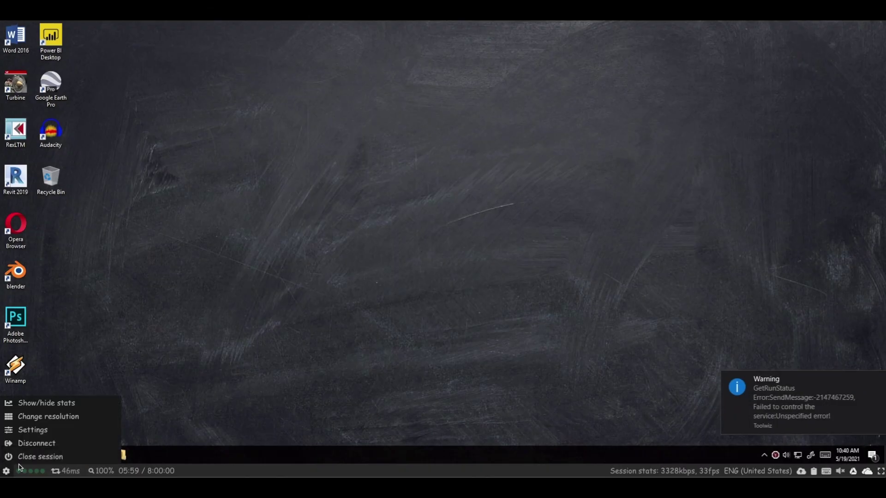
{"action": "left_click", "coordinate": [108, 416]}
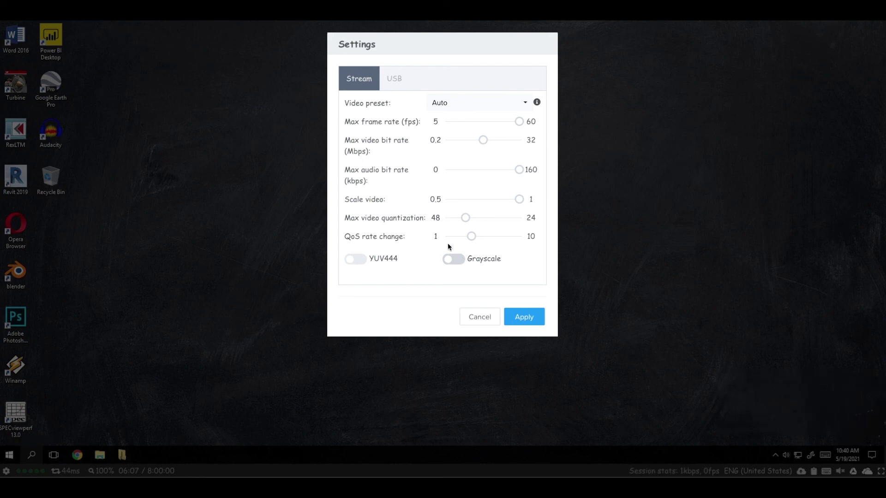
{"action": "left_click", "coordinate": [476, 322]}
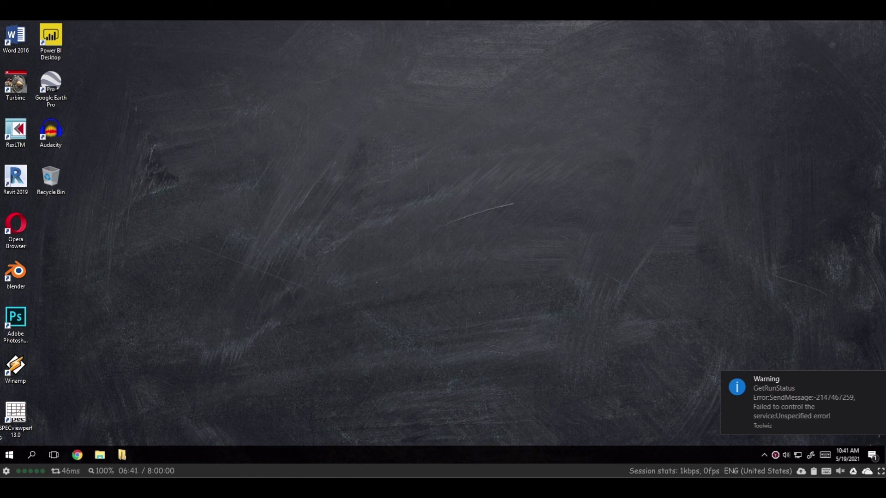
Step: Disconnect from the remote desktop session and quit it from the launchpad
{"action": "left_click", "coordinate": [6, 470]}
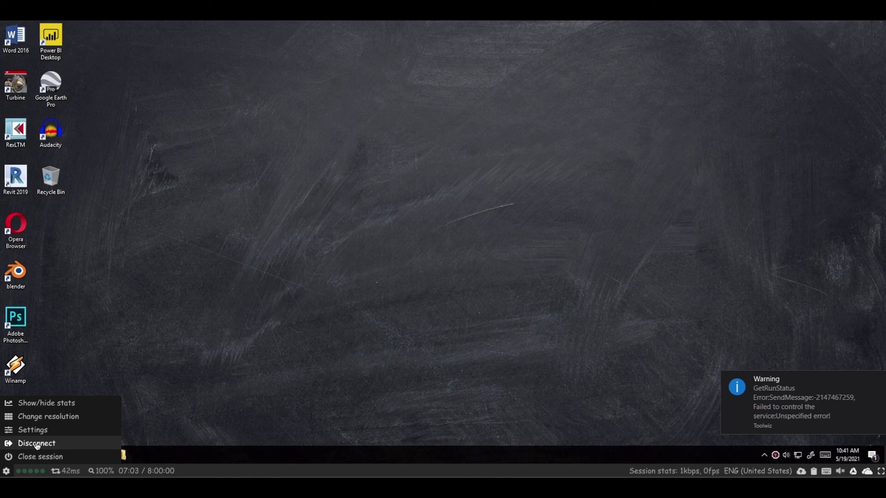
{"action": "left_click", "coordinate": [37, 443]}
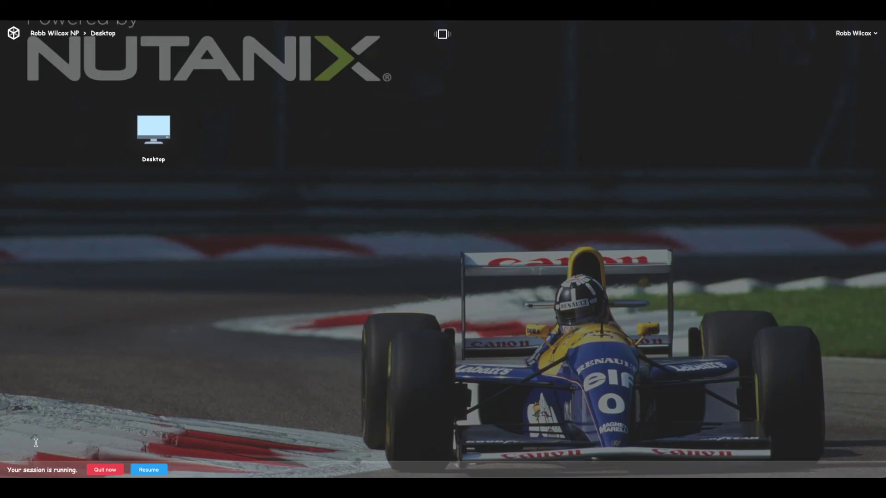
{"action": "left_click", "coordinate": [105, 470]}
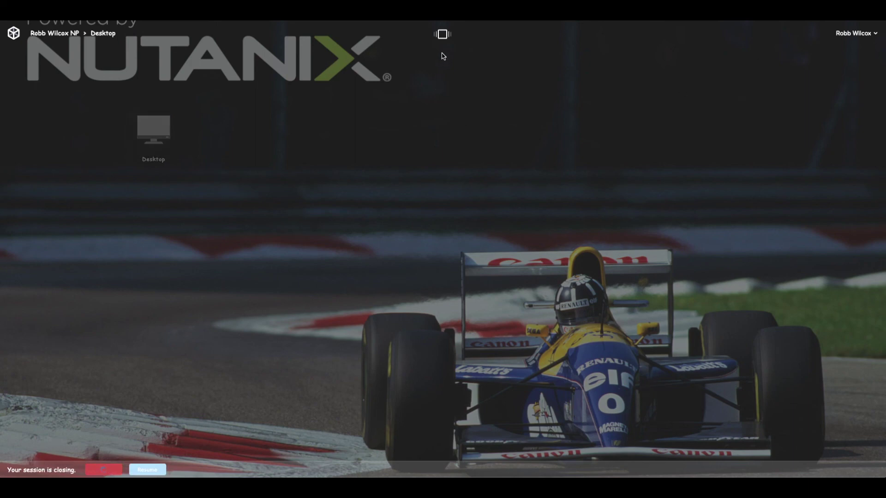
Step: Switch to the Winamp launchpad and launch Audacity from it as an application session
{"action": "left_click", "coordinate": [444, 34]}
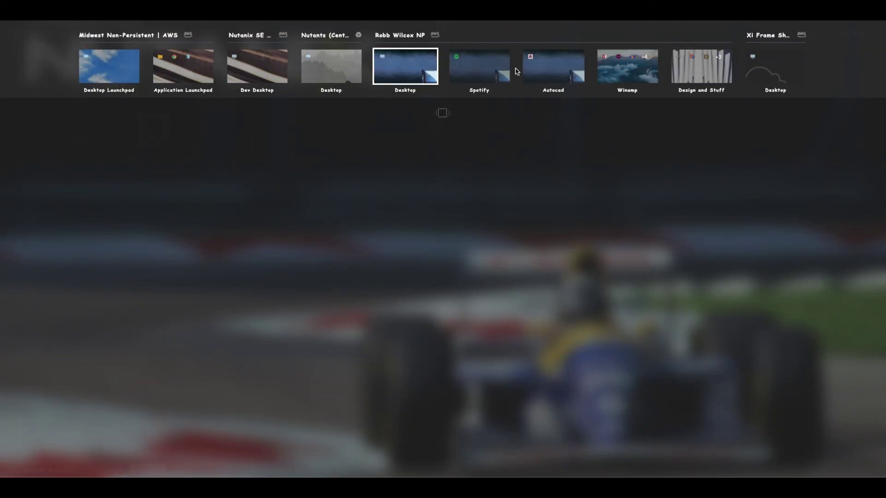
{"action": "left_click", "coordinate": [628, 68]}
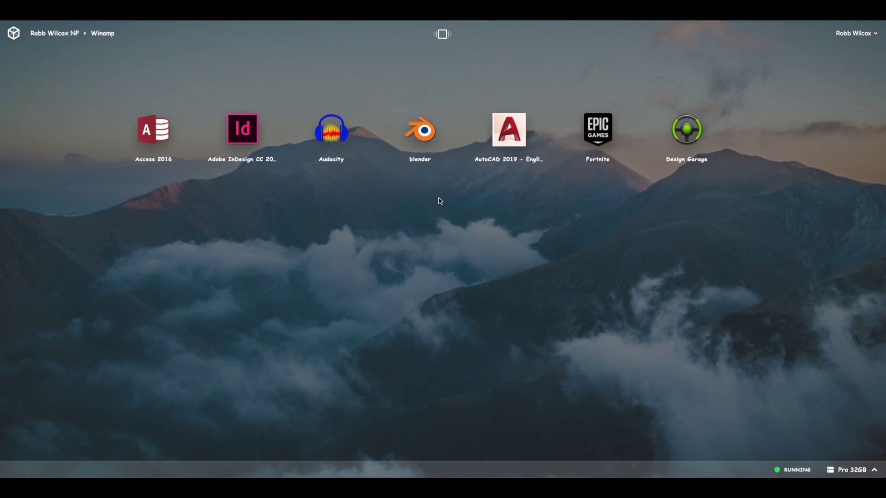
{"action": "left_click", "coordinate": [342, 136]}
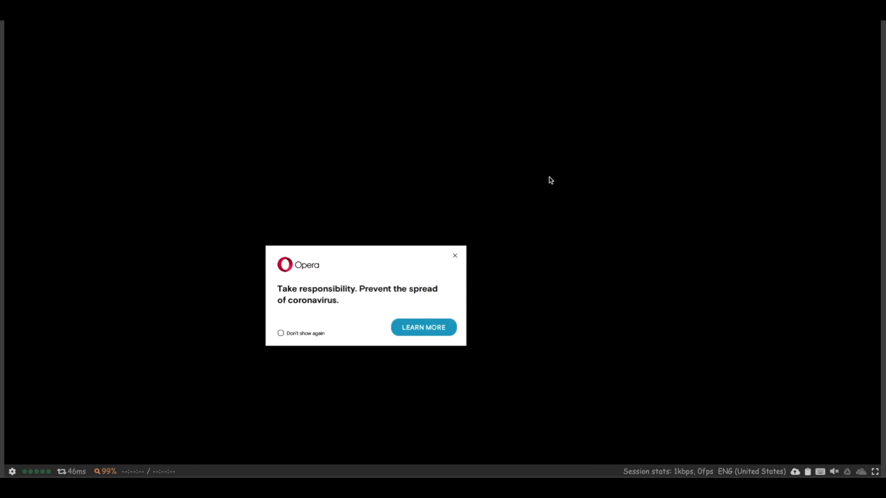
Step: Dismiss the Opera notice and the Audacity welcome dialog, reposition the Audacity window up and to the left, and close it
{"action": "left_click", "coordinate": [454, 256]}
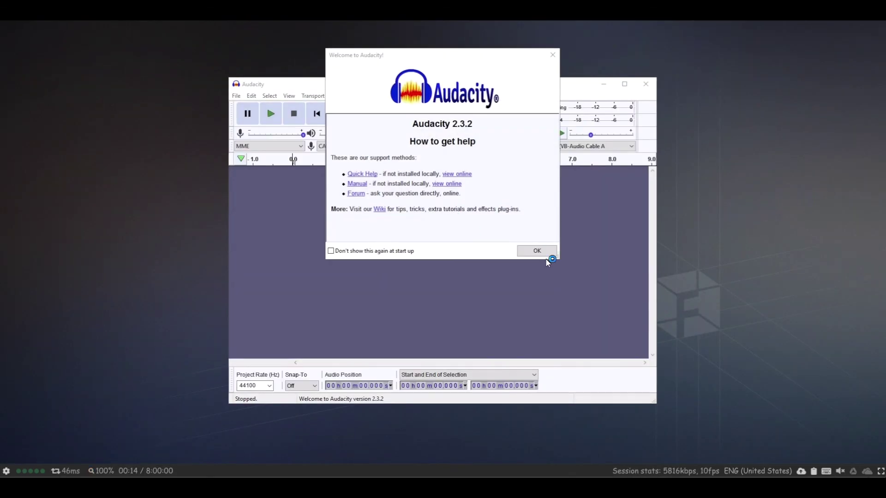
{"action": "left_click", "coordinate": [543, 253]}
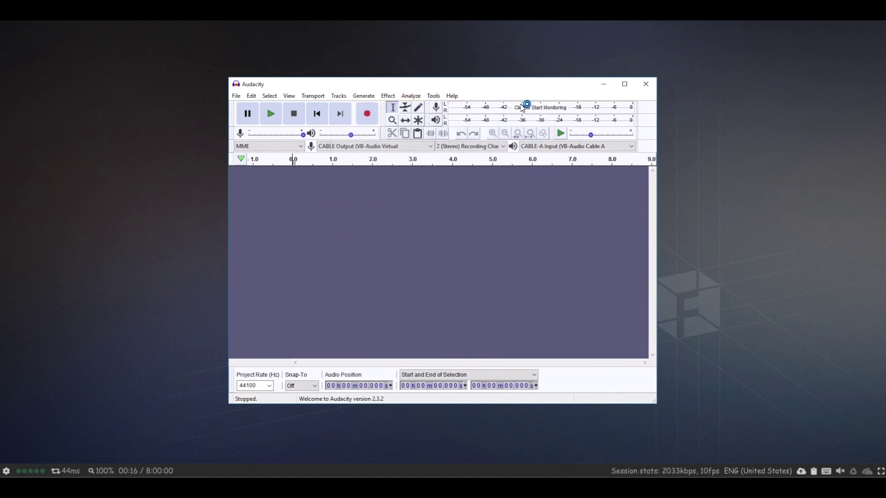
{"action": "left_click_drag", "start_coordinate": [529, 84], "coordinate": [476, 68]}
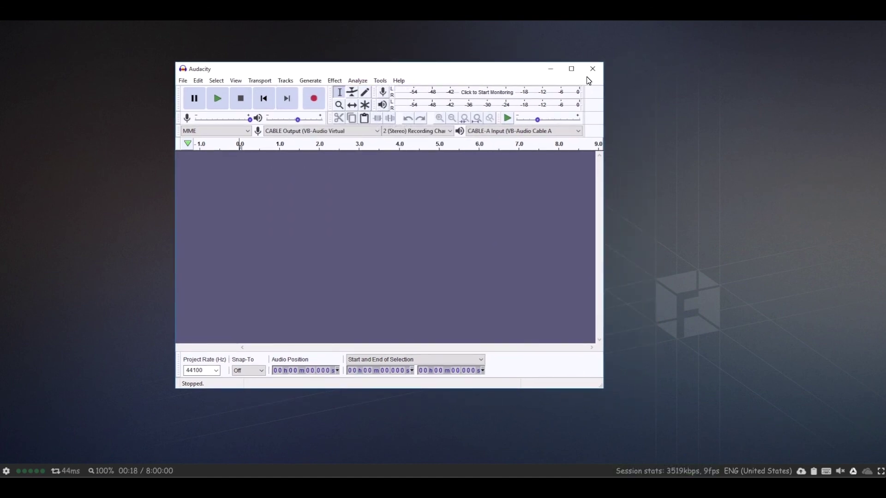
{"action": "left_click", "coordinate": [592, 69]}
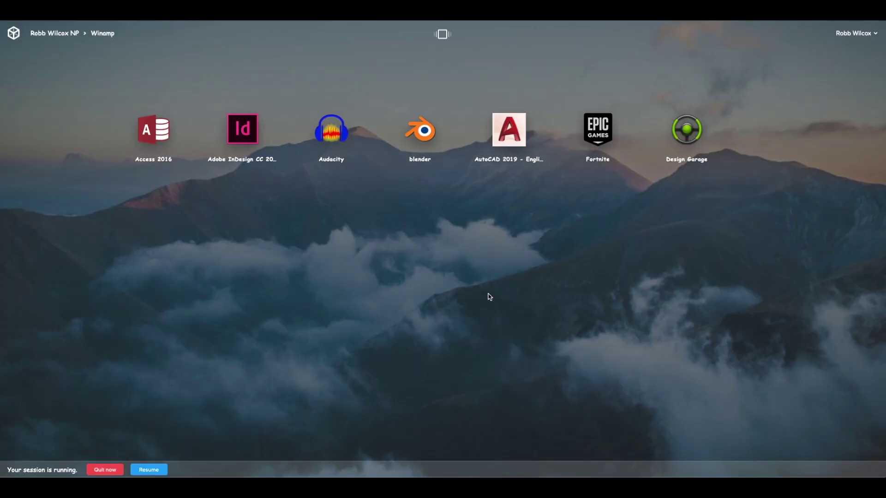
Step: Go to the account's admin dashboard, check the servers on the Status page, and return to the account summary
{"action": "left_click", "coordinate": [853, 34]}
{"action": "left_click", "coordinate": [768, 85]}
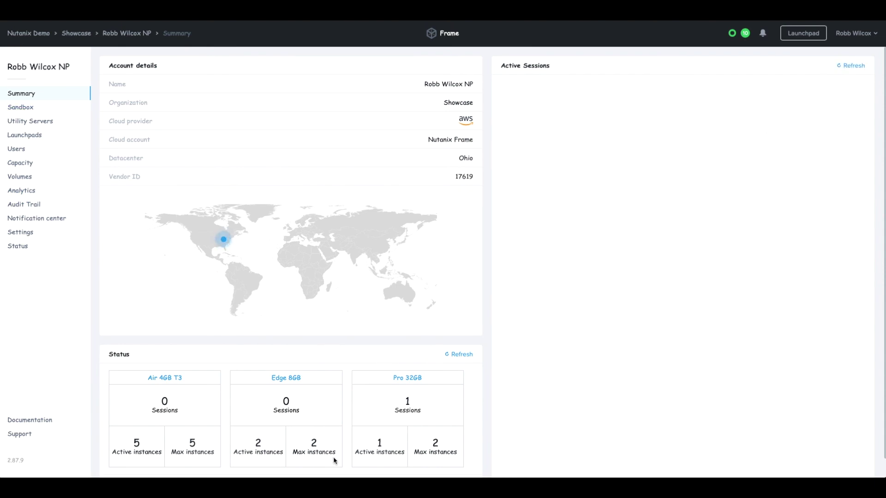
{"action": "left_click", "coordinate": [18, 247]}
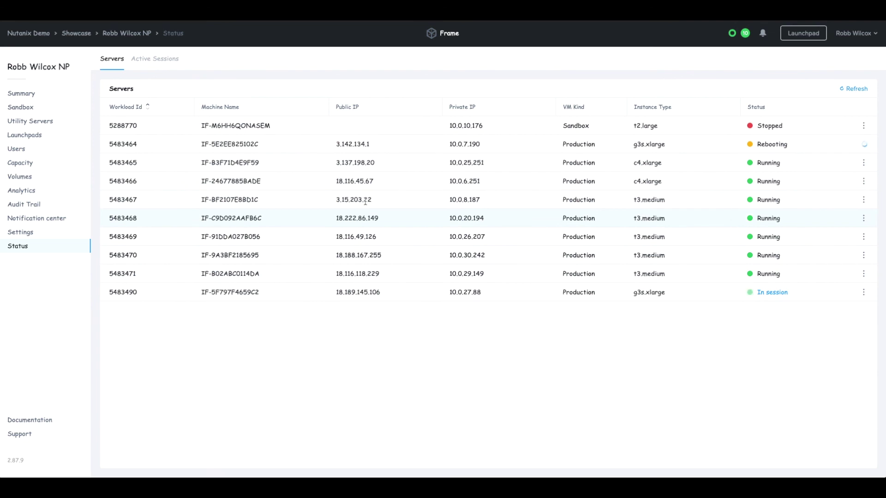
{"action": "left_click", "coordinate": [28, 95]}
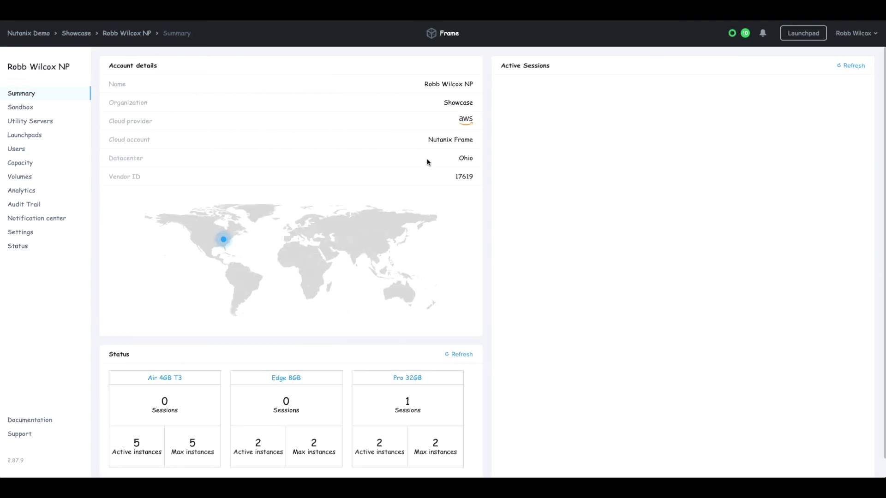